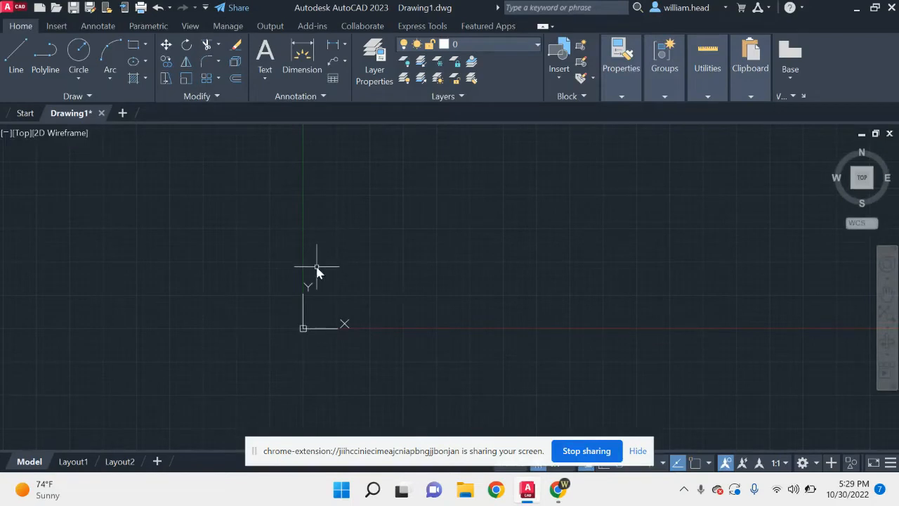
left_click_drag(301, 447, 320, 489)
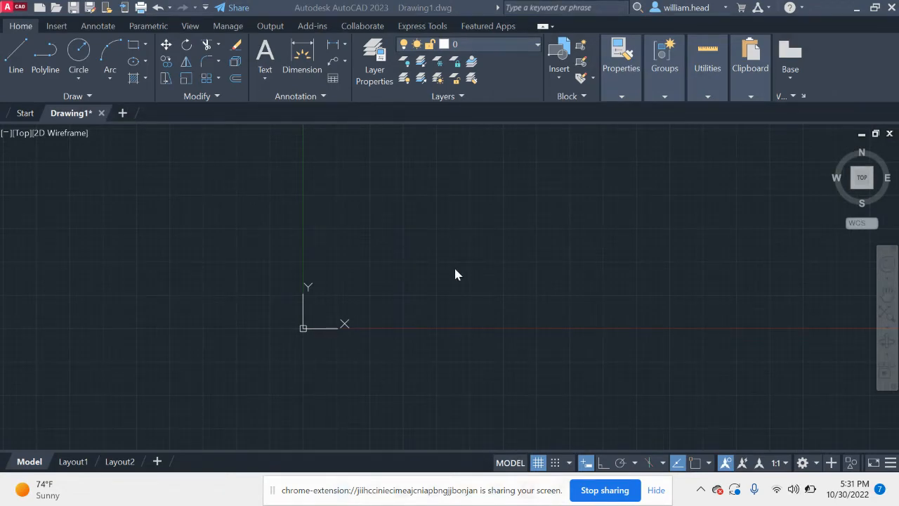
left_click(18, 50)
left_click(351, 250)
key("Escape")
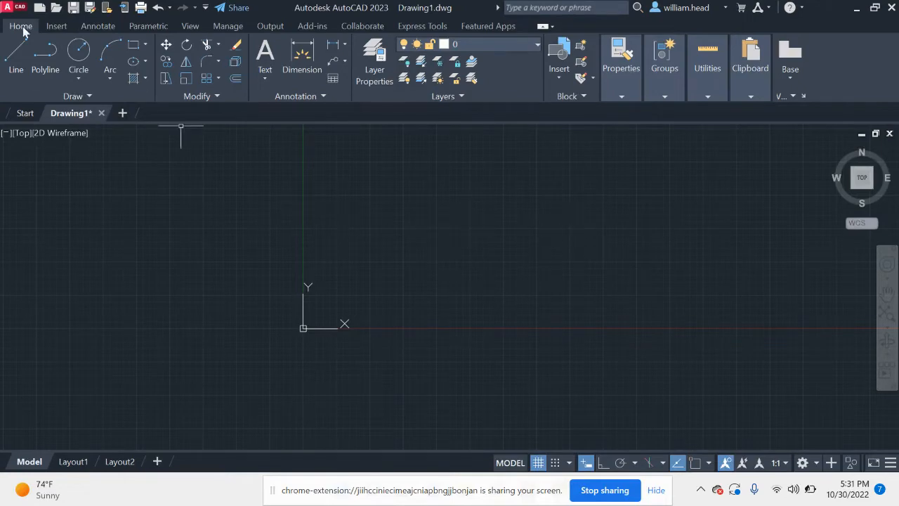
Step: Draw a single straight line sloping slightly downward in the quadrant above the X axis and right of the Y axis
left_click(17, 50)
key("Escape")
left_click(335, 208)
left_click(497, 225)
key("Escape")
Step: Draw a second, nearly horizontal line below the first one with the LINE command
type("l")
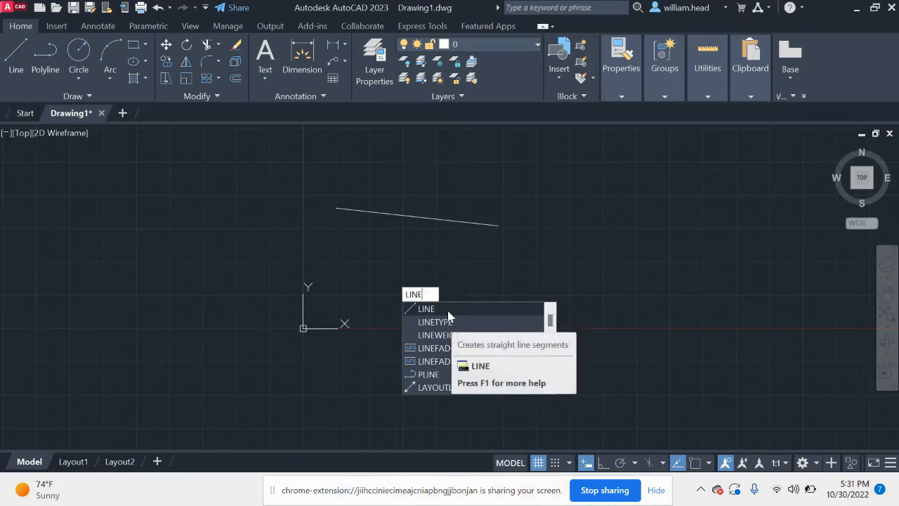
left_click(434, 311)
left_click(375, 266)
left_click(514, 271)
key("Return")
Step: Draw a third line sloping down to the right, below the second line and above the X axis
type("L")
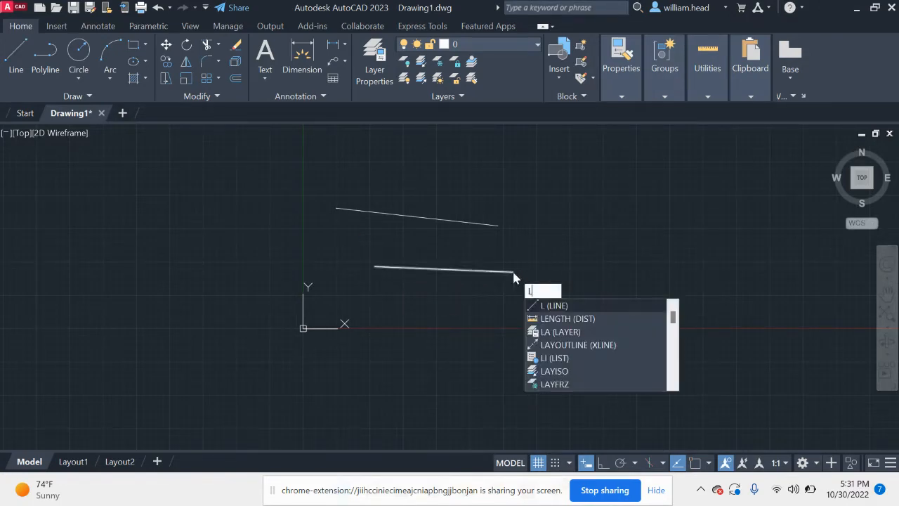
type("INE")
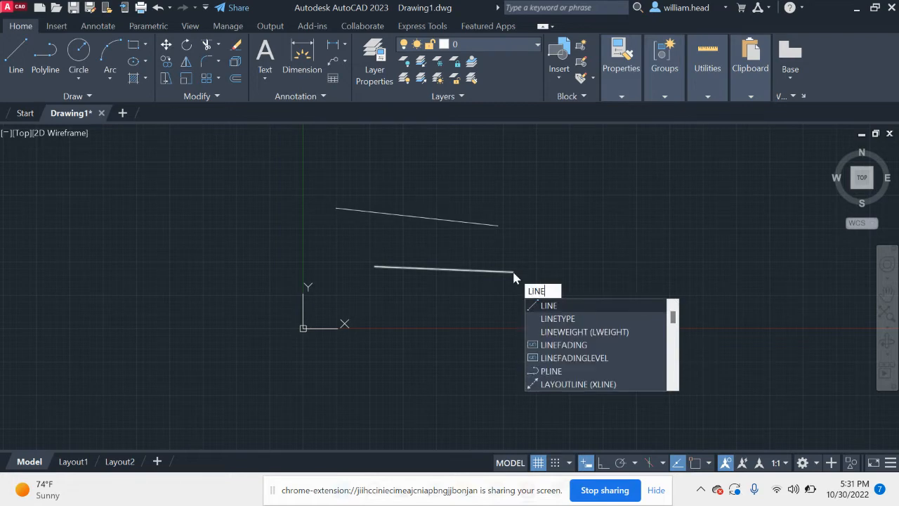
key("Return")
left_click(434, 288)
left_click(546, 309)
key("Escape")
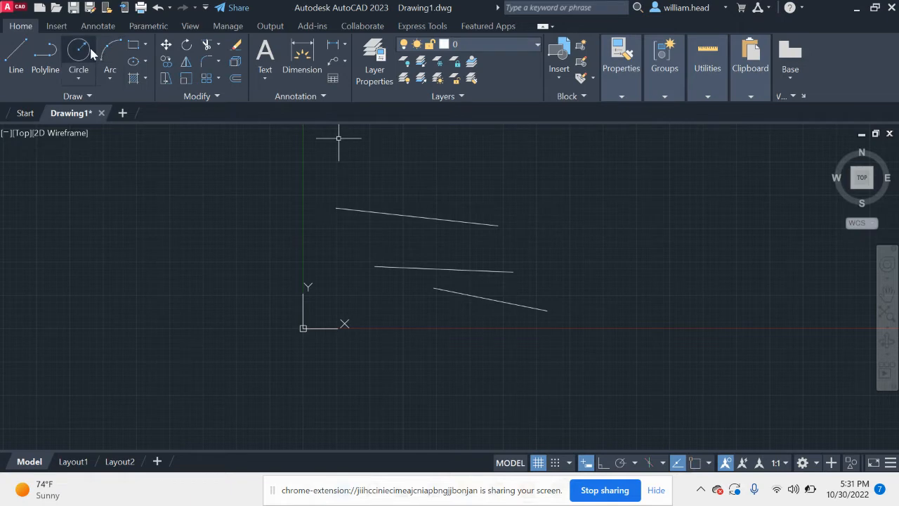
Step: Draw a large circle to the right of the three lines with the CIRCLE command
type("CIRCLE")
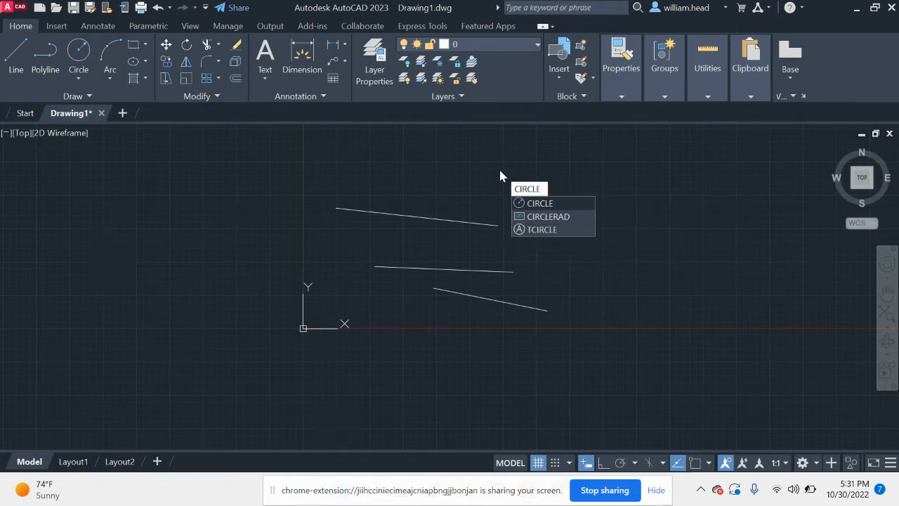
key("Return")
left_click(632, 271)
left_click(582, 216)
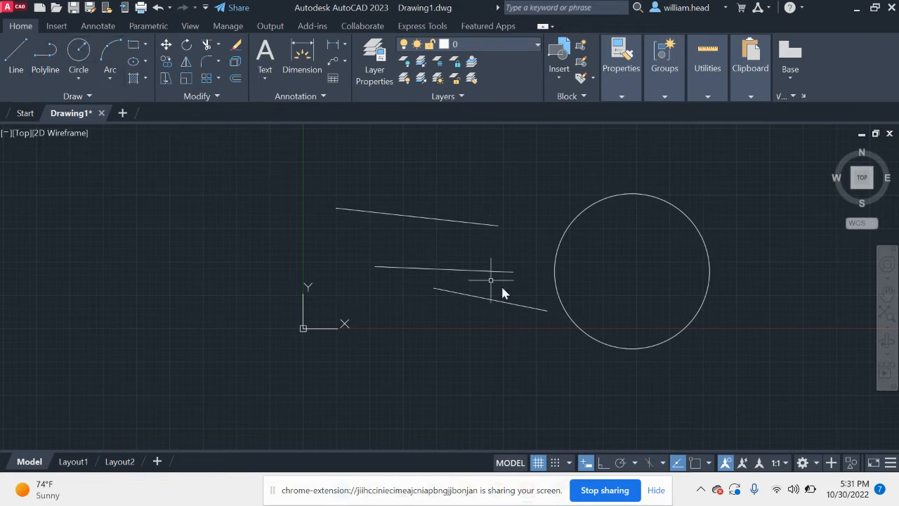
Step: Select the three lines and the circle with a crossing window and delete them all
left_click(738, 392)
left_click(417, 199)
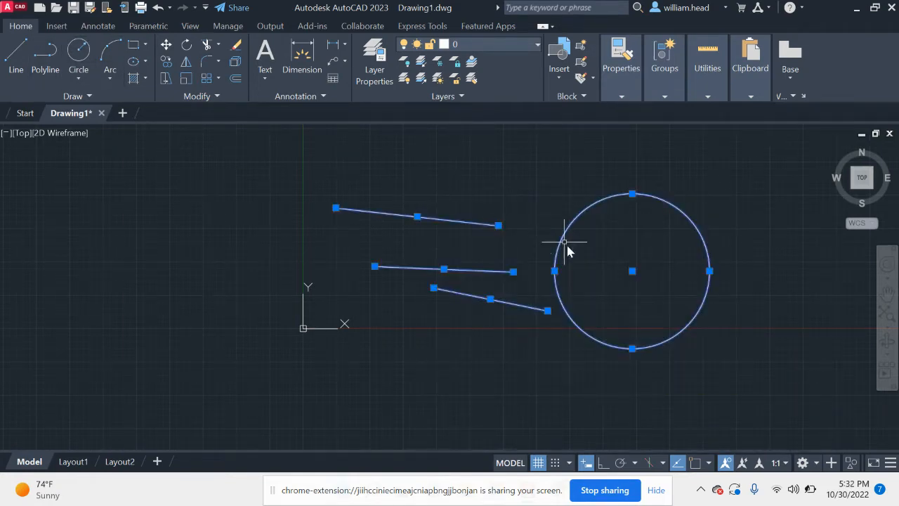
key("Escape")
left_click(687, 366)
left_click(373, 191)
key("Delete")
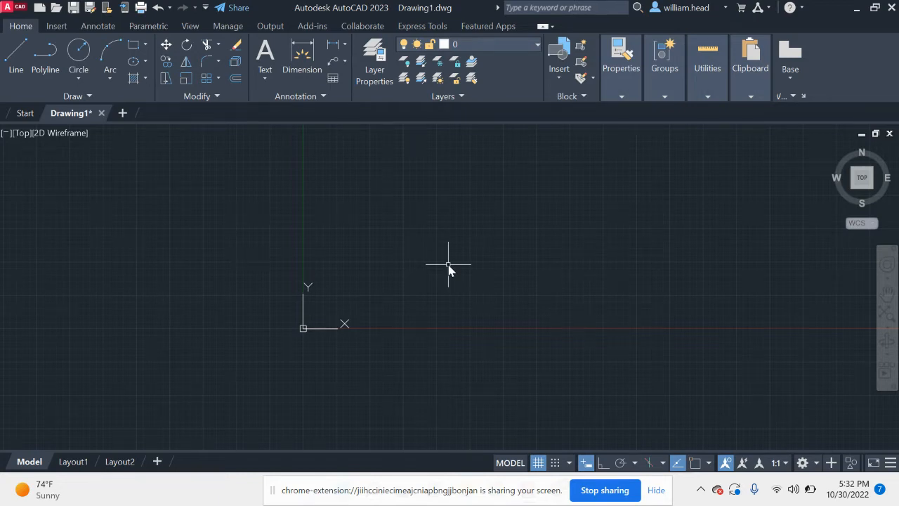
Step: Draw a line rising gently to the right in the empty area above the X axis, using the L alias
type("LINE")
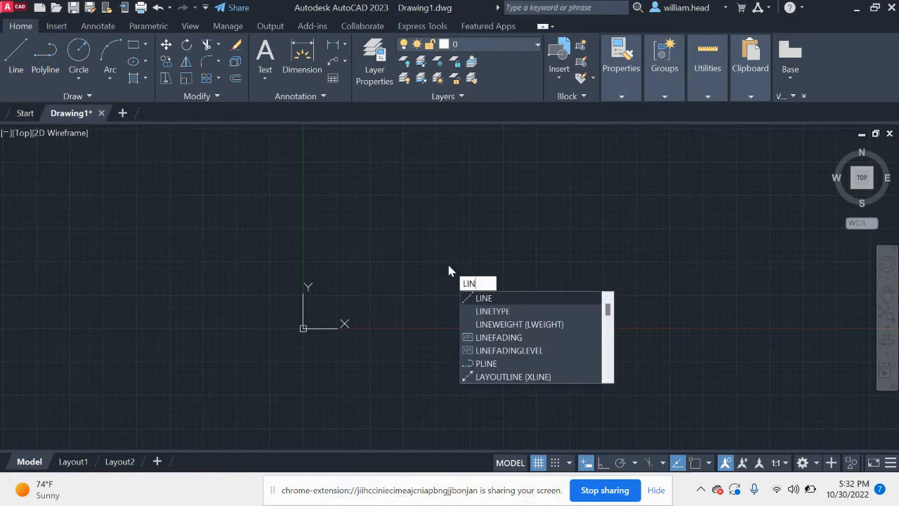
key("BackSpace")
key("BackSpace")
key("BackSpace")
key("BackSpace")
type("L")
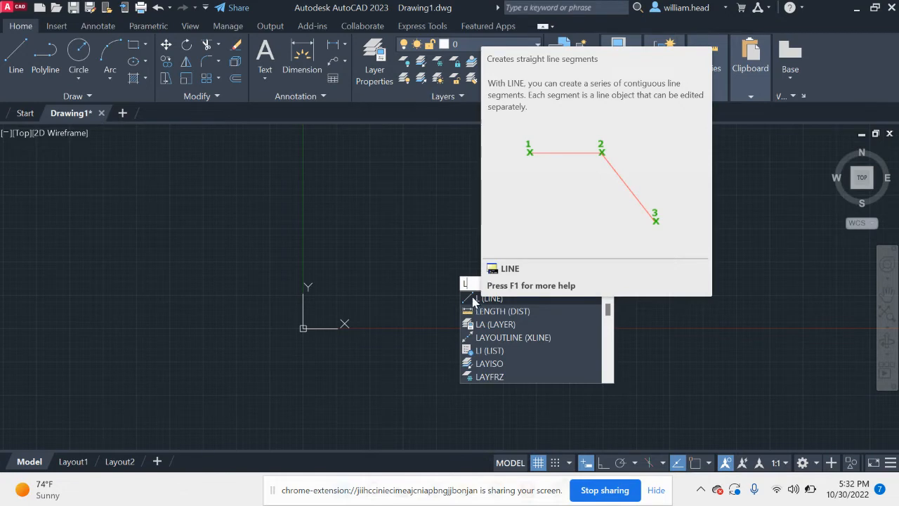
left_click(468, 298)
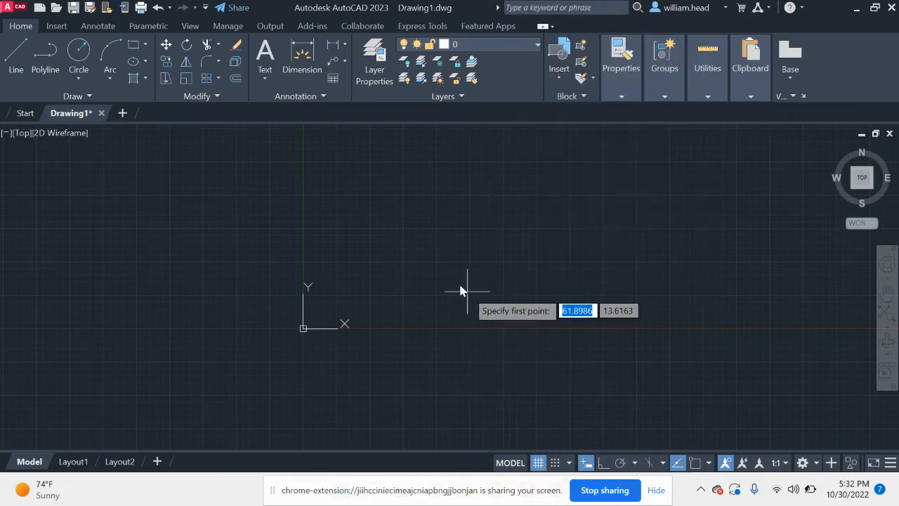
left_click(443, 269)
left_click(582, 245)
key("Escape")
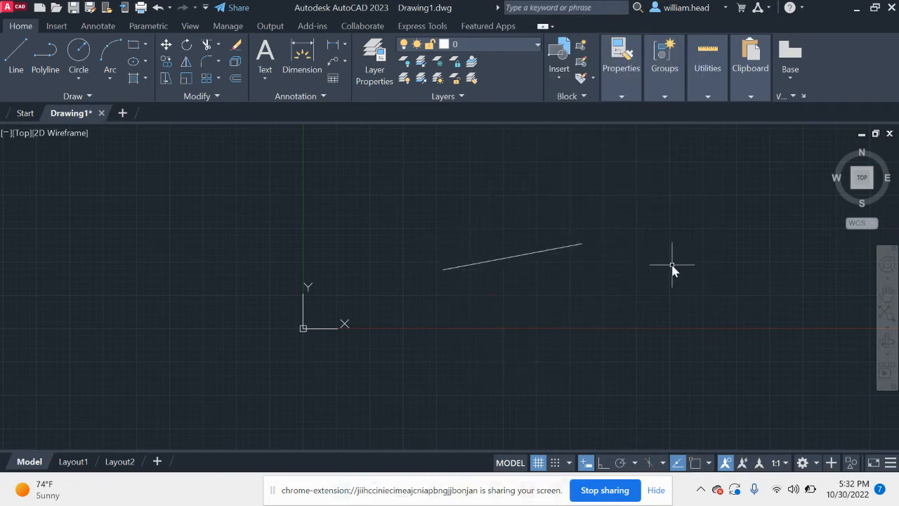
Step: Repeat the Line command to draw a steeper line descending from near the Y axis to just above the first line
key("Return")
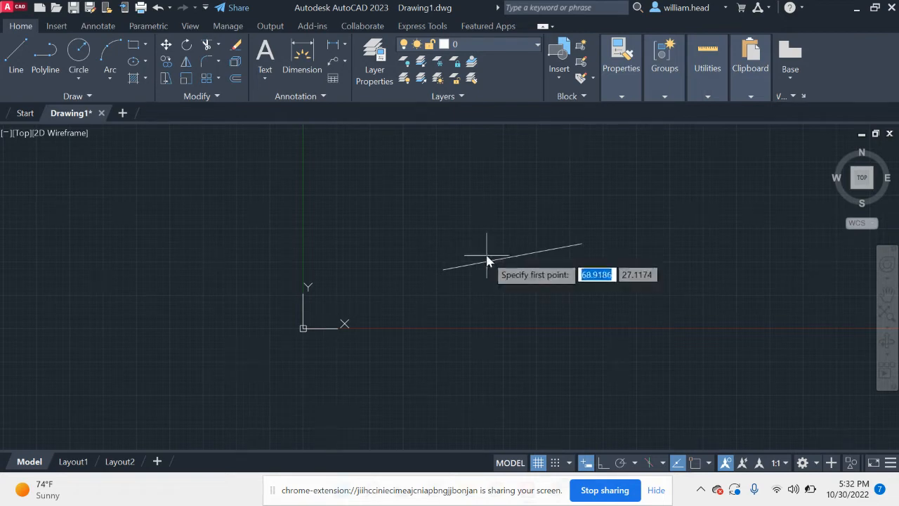
left_click(345, 157)
left_click(463, 263)
key("Escape")
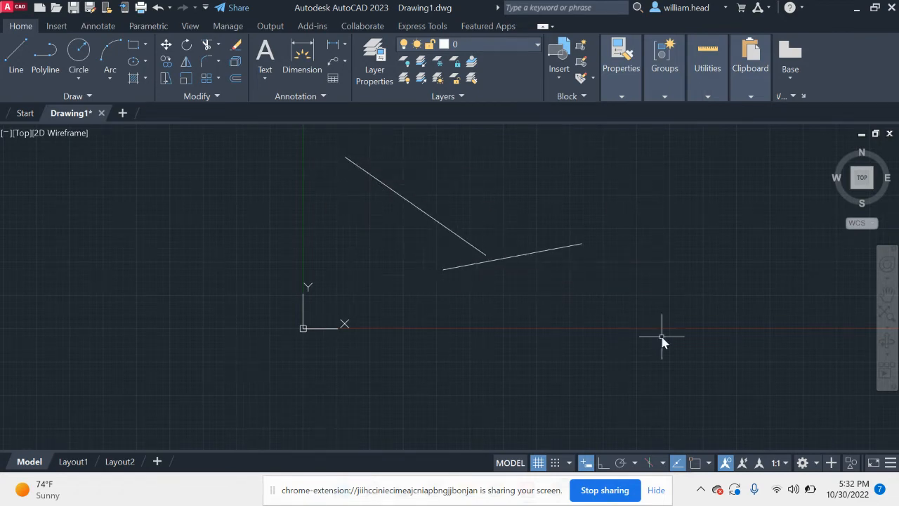
Step: Draw a circle centred below the right end of the rising line so that it crosses that line, using the C alias
type("c")
key("Return")
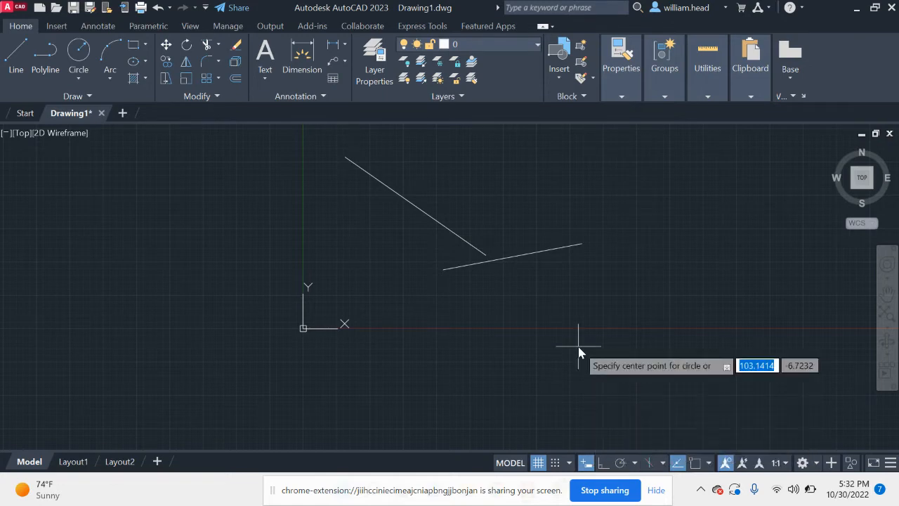
left_click(584, 305)
left_click(630, 258)
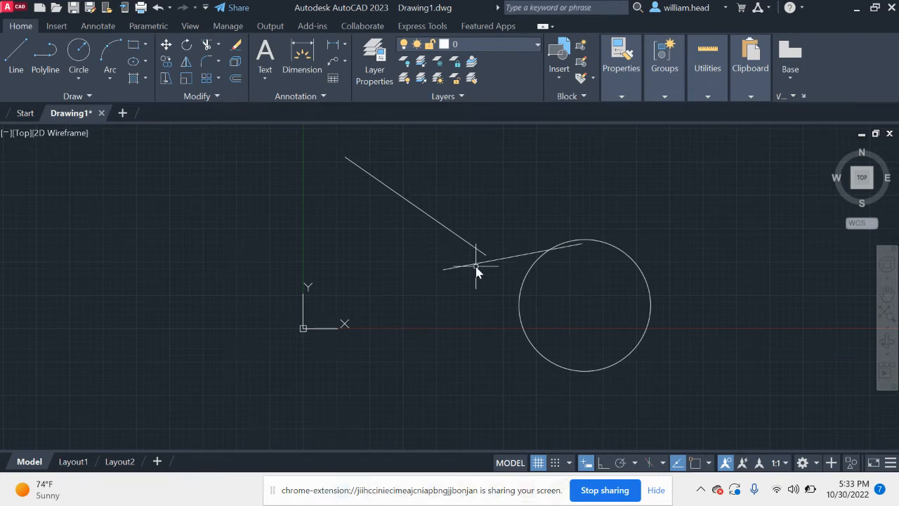
Step: Select the two lines and the circle with a crossing window and delete them
left_click(694, 382)
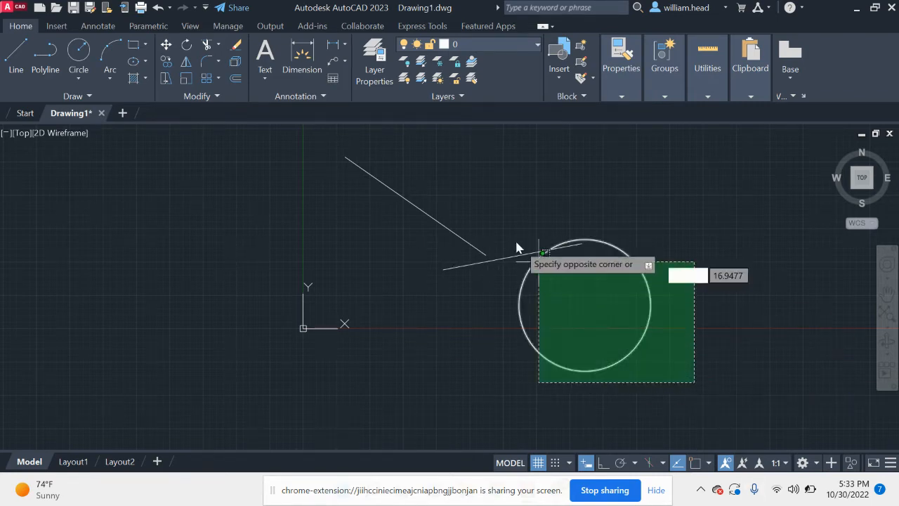
left_click(364, 149)
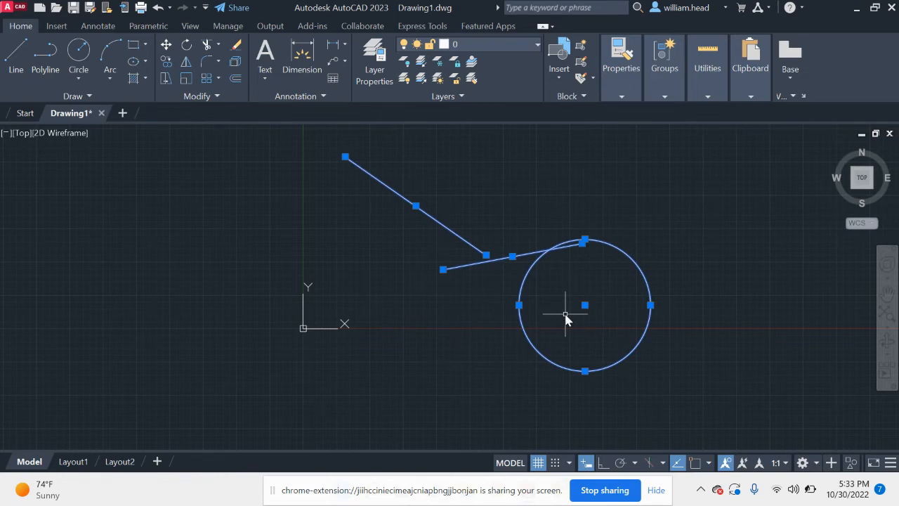
key("Delete")
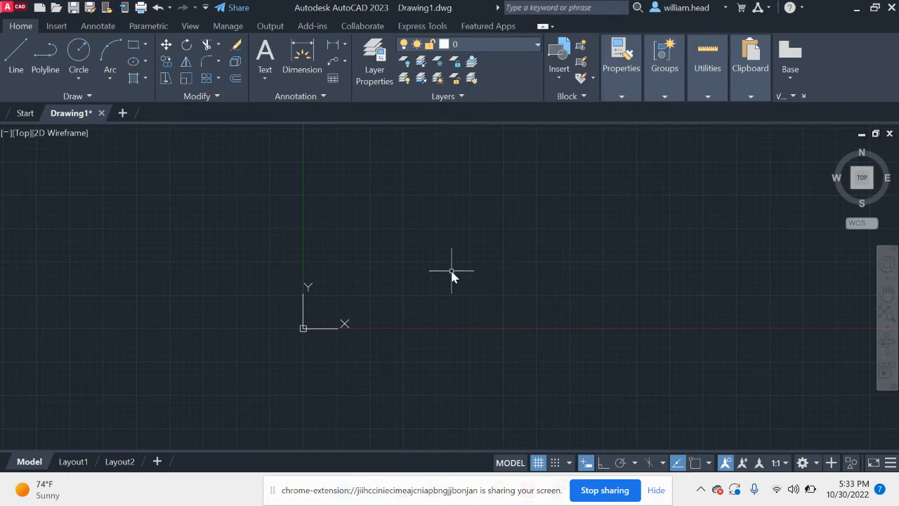
Step: Draw a zigzag of three connected line segments above the X axis, right of the Y axis, using the L alias
key("l")
key("Return")
left_click(352, 210)
left_click(467, 317)
left_click(653, 294)
key("Return")
Step: Draw one circle above the zigzag's right end and a slightly smaller circle below and left of the origin
key("c")
key("Return")
left_click(672, 209)
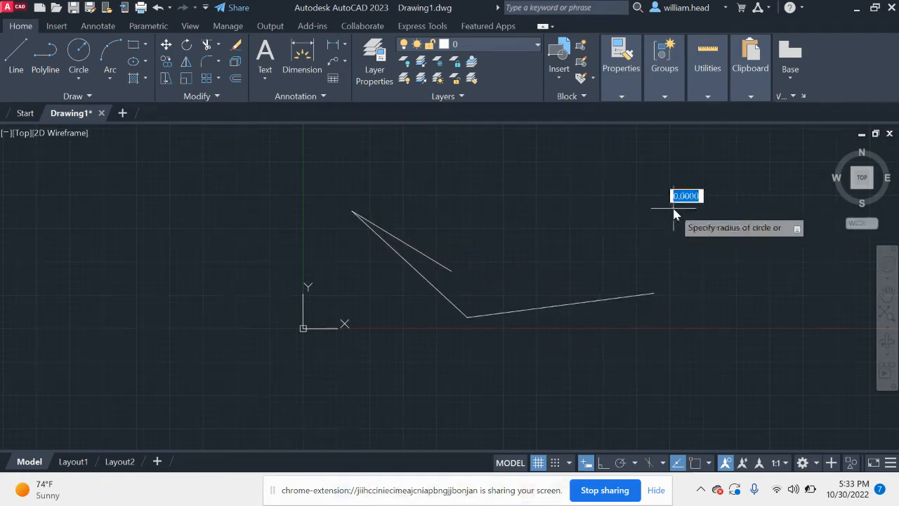
left_click(625, 186)
key("c")
key("Return")
left_click(210, 354)
left_click(178, 322)
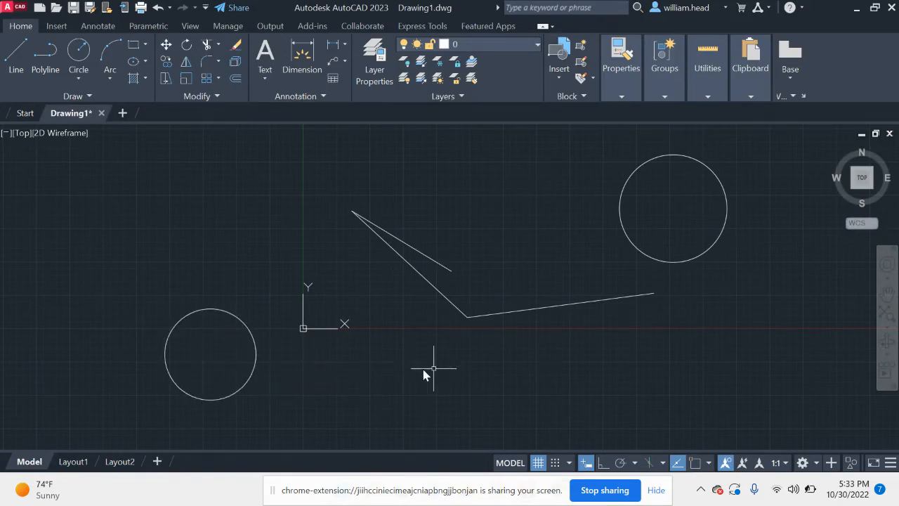
Step: Select both circles individually and clear the selection
left_click(255, 350)
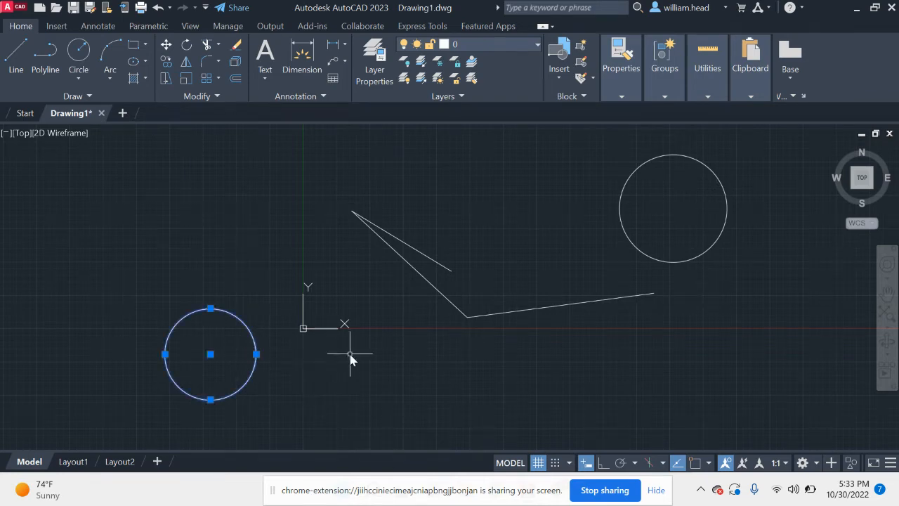
left_click(644, 258)
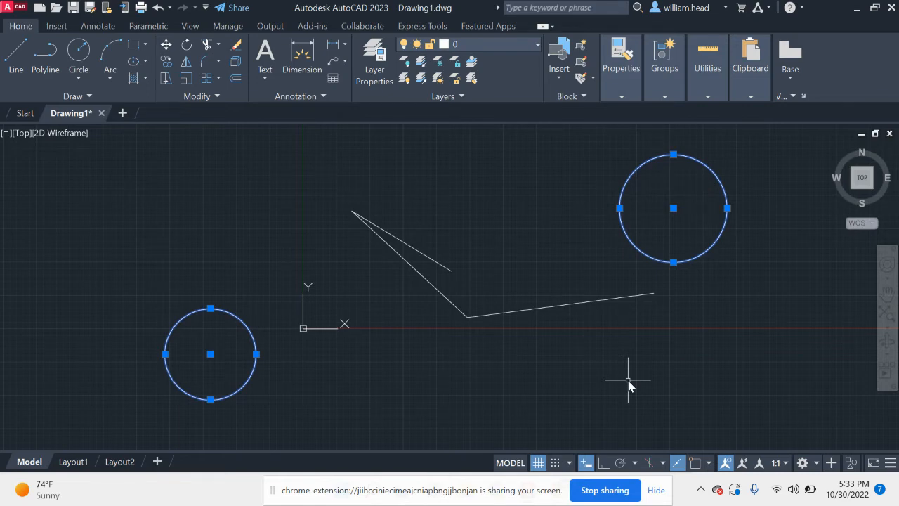
key("Escape")
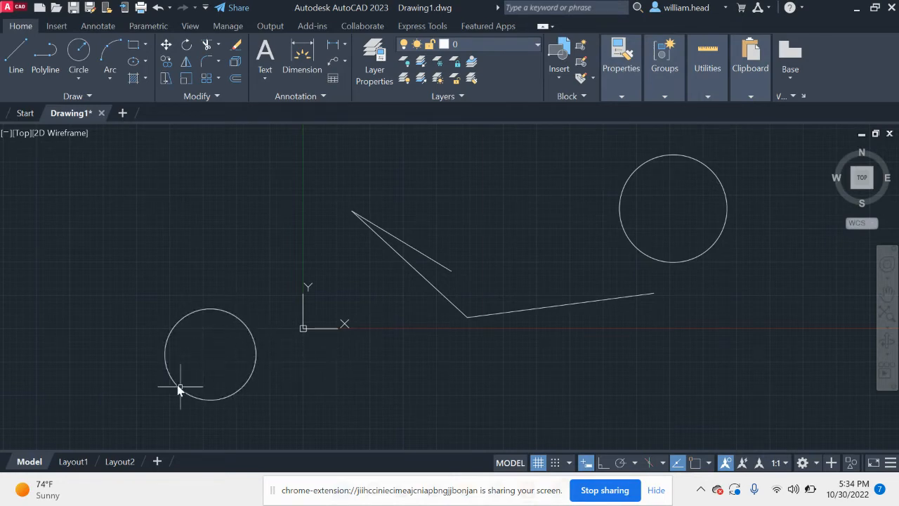
scroll(190, 359, "up", 5)
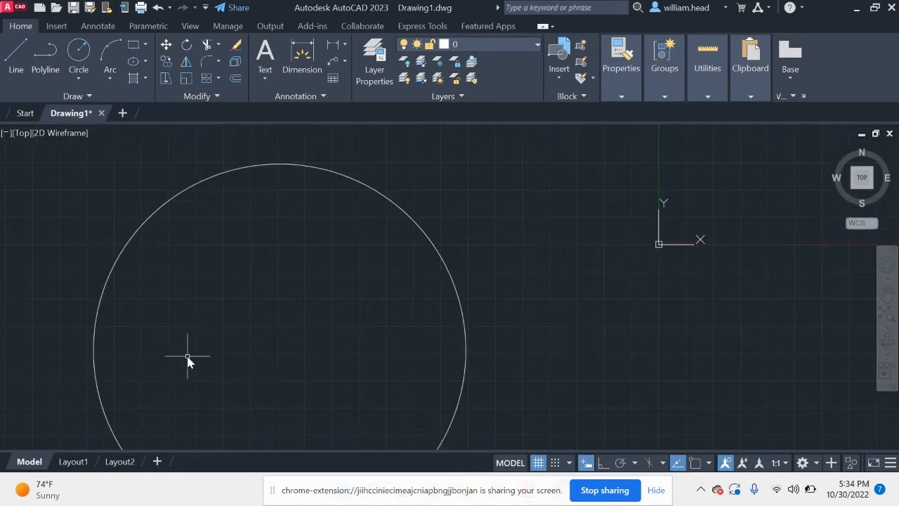
scroll(228, 372, "down", 6)
scroll(184, 395, "up", 6)
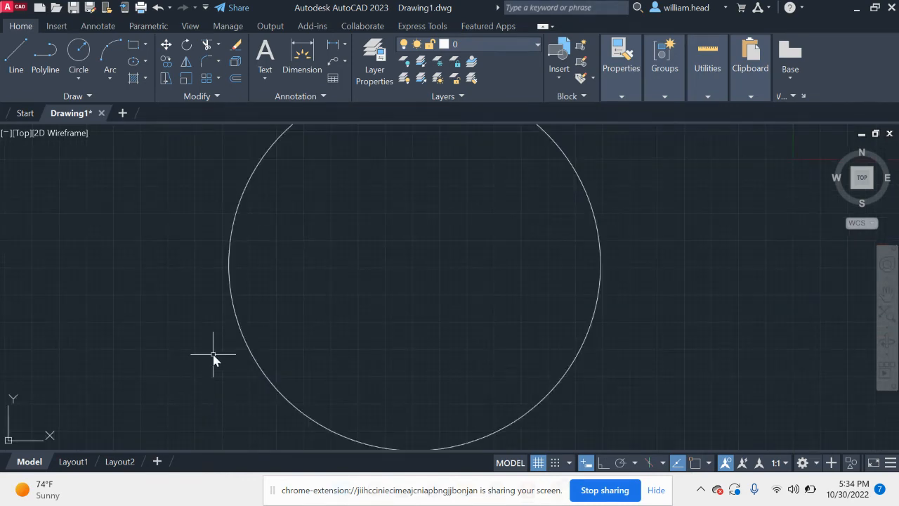
scroll(214, 360, "down", 7)
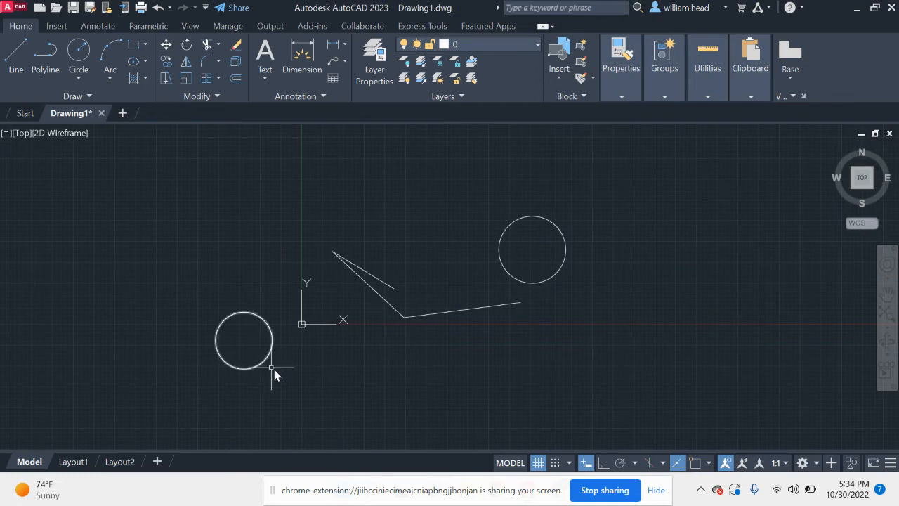
Step: Frame the smaller circle near the origin in the Top view by selecting it first, and leave it deselected
left_click(267, 356)
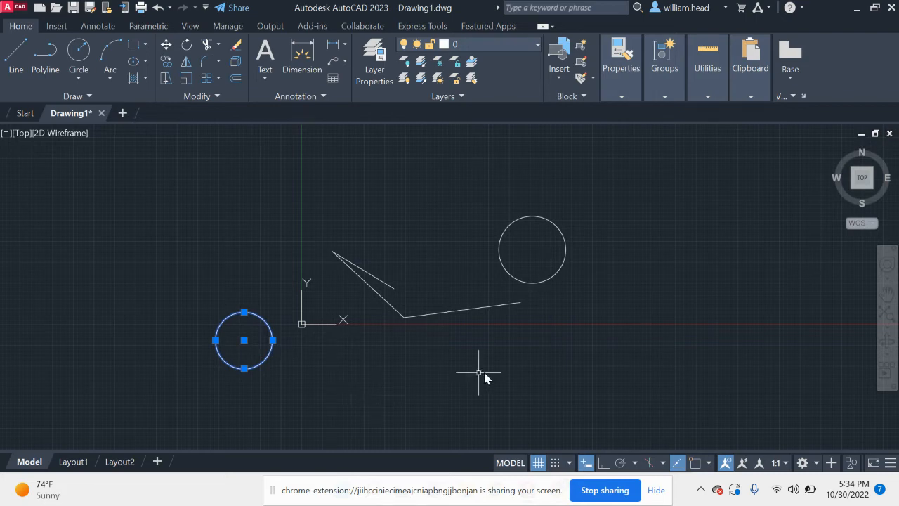
mouse_move(861, 181)
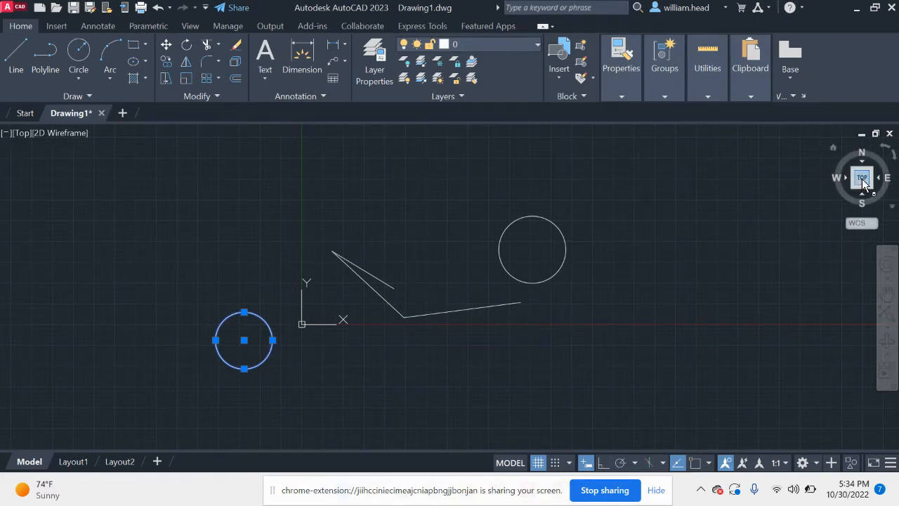
left_click(862, 180)
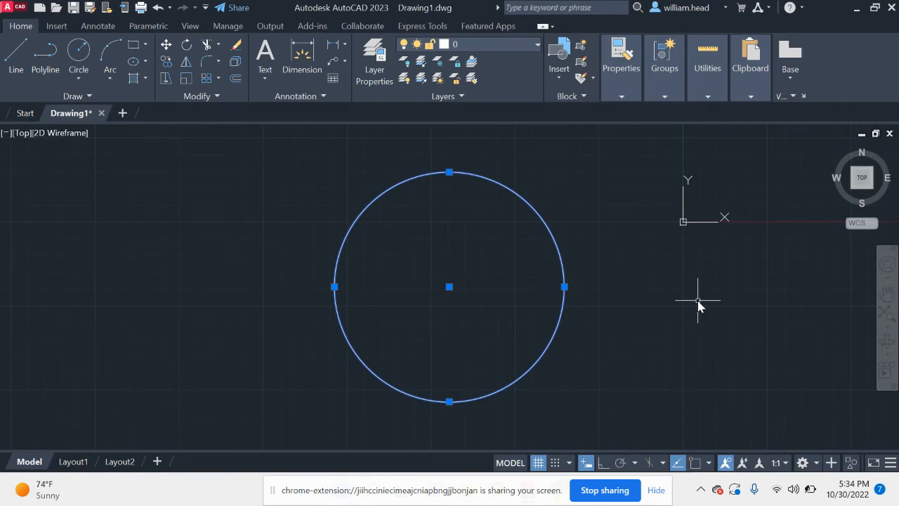
key("Escape")
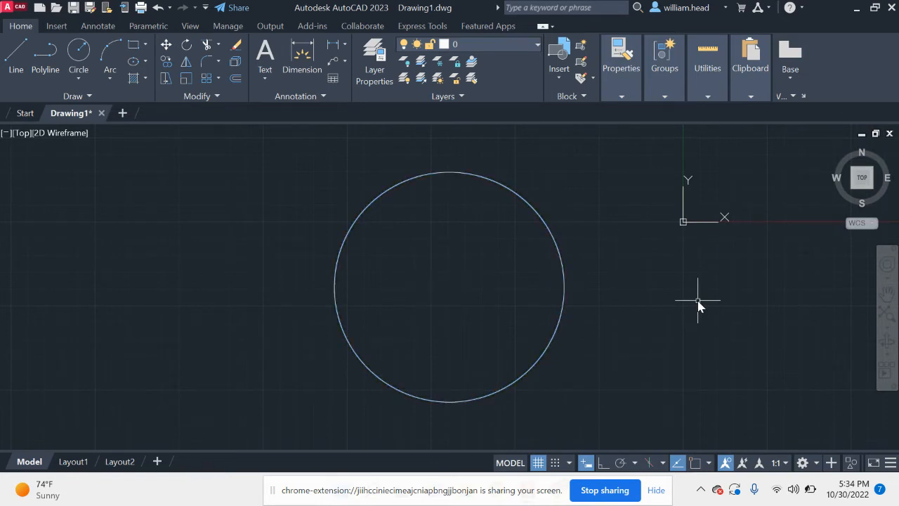
left_click(560, 253)
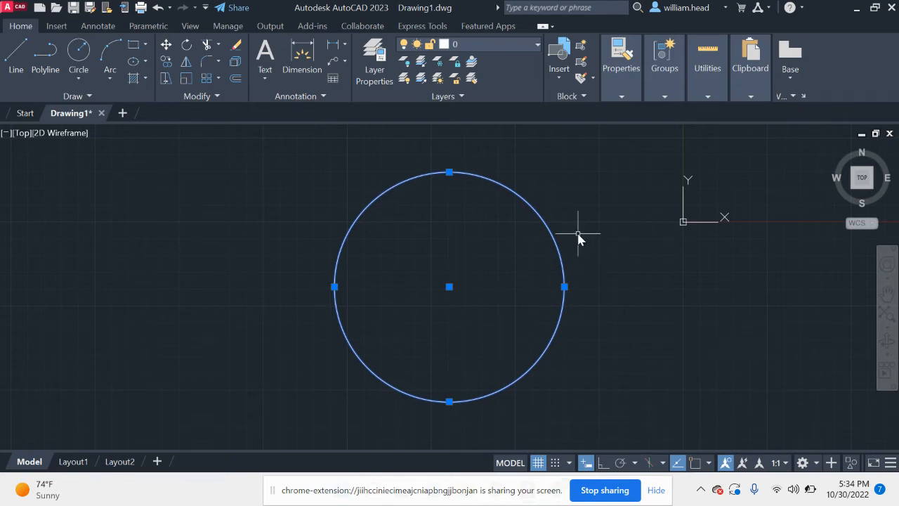
key("Escape")
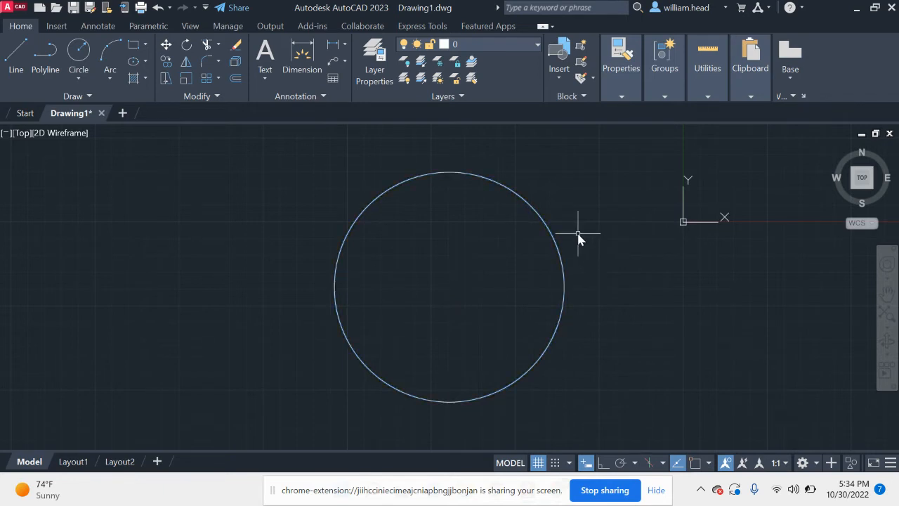
Step: Select the larger circle and the two lower zigzag segments with a crossing window, and frame the selection in the Top view
mouse_move(862, 182)
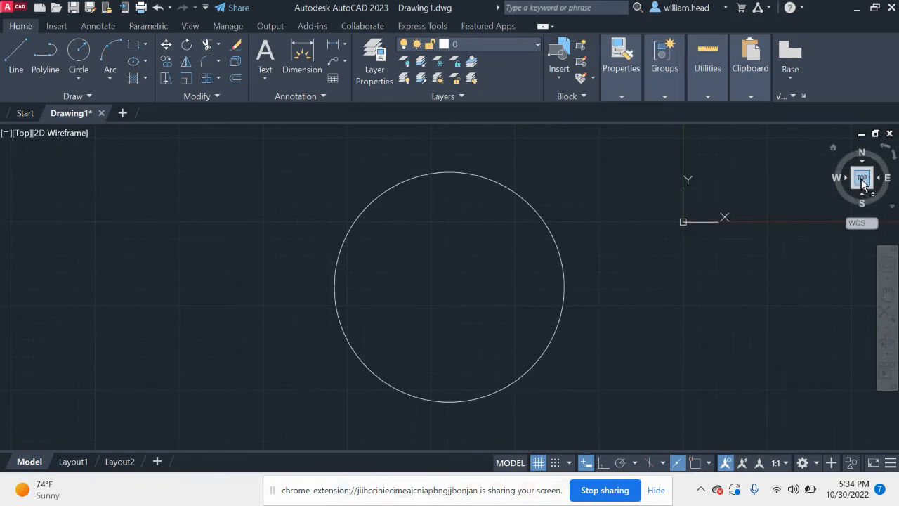
left_click(862, 179)
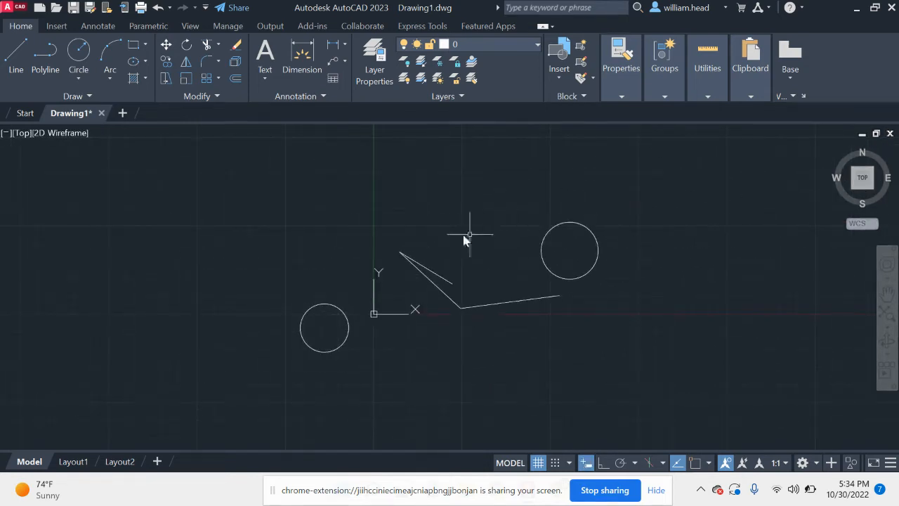
left_click(643, 255)
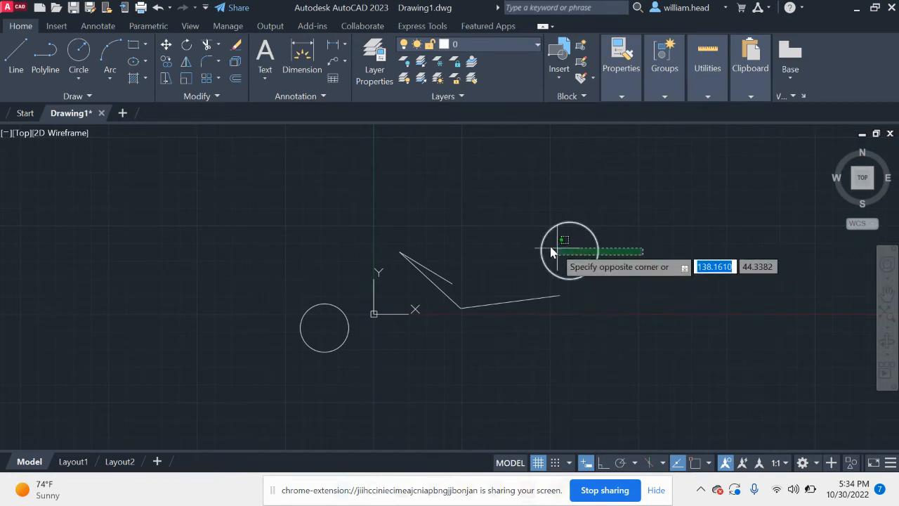
left_click(457, 312)
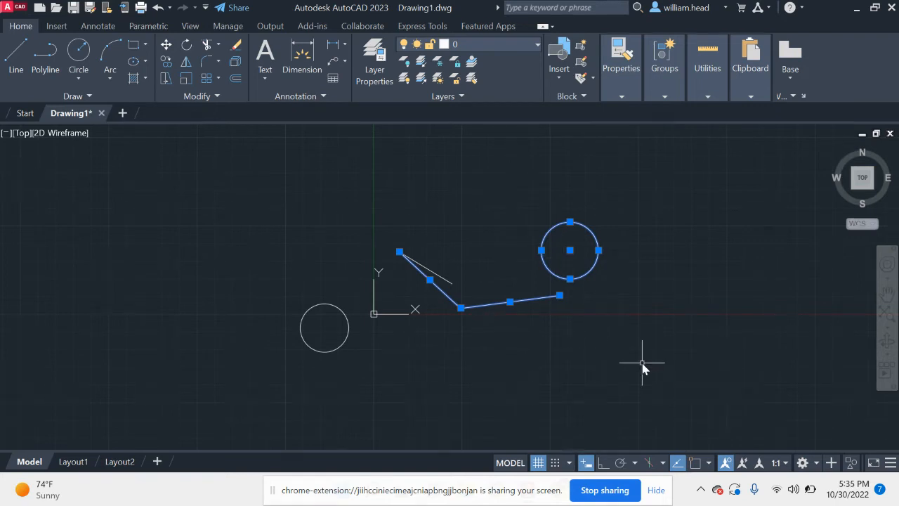
left_click(862, 196)
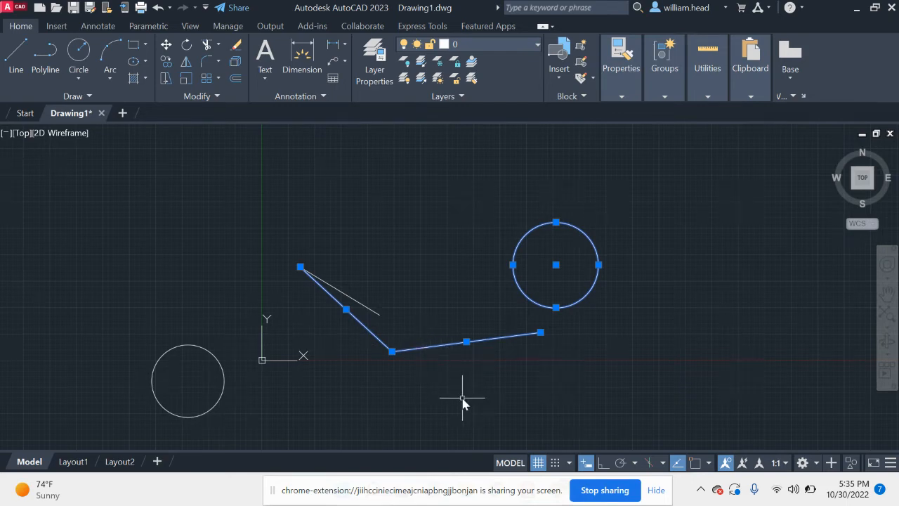
Step: Reduce the selection to the larger circle, frame it in the Top view, and return to the whole drawing with nothing selected
left_click(434, 345, "shift")
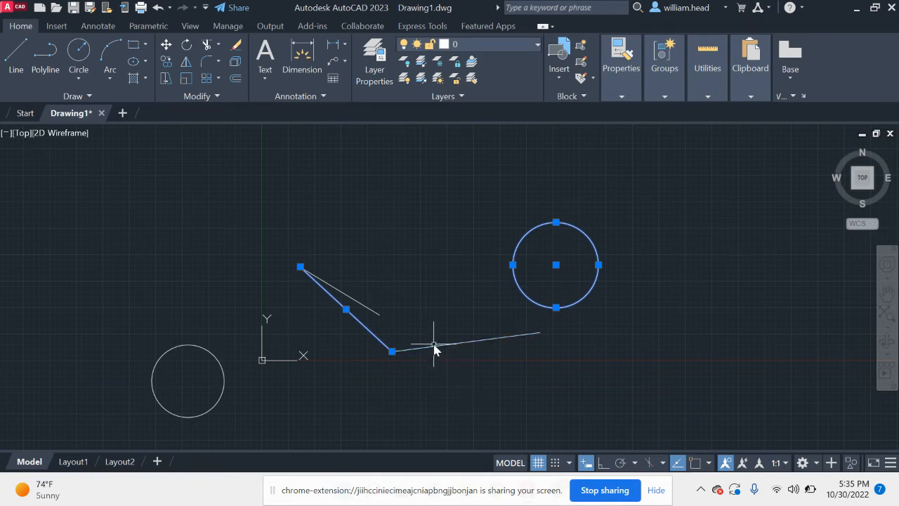
left_click(373, 336, "shift")
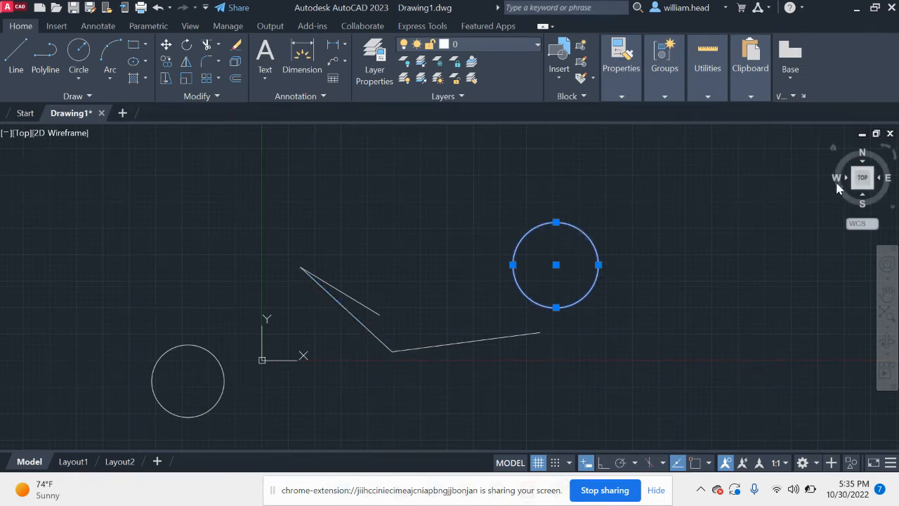
left_click(862, 179)
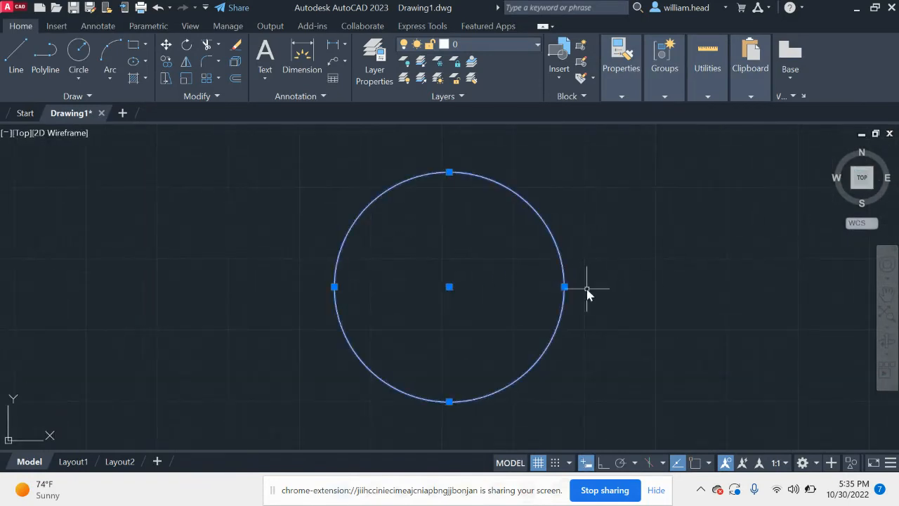
key("Escape")
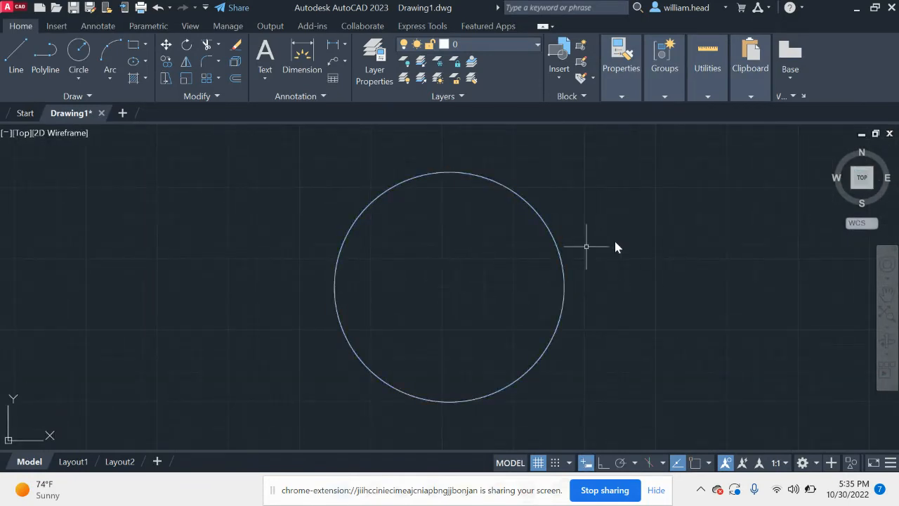
left_click(863, 180)
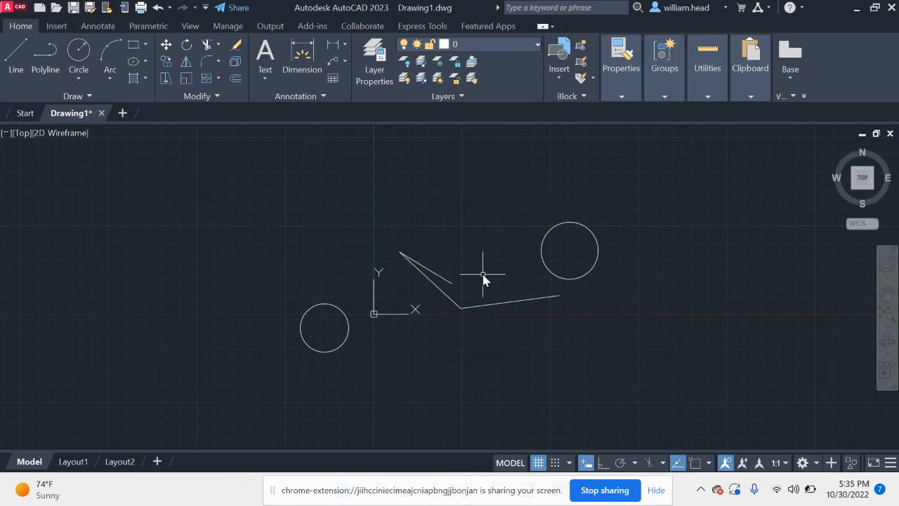
type("LINE")
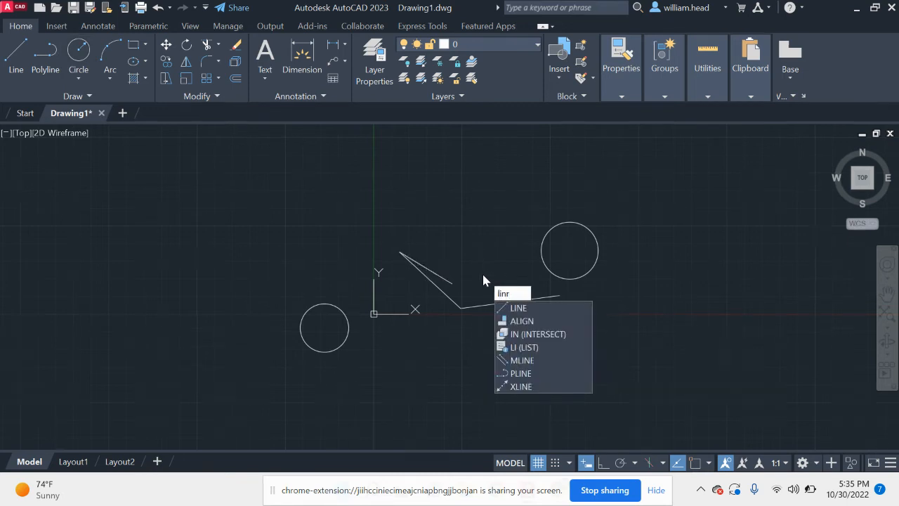
key("BackSpace")
key("BackSpace")
key("BackSpace")
key("BackSpace")
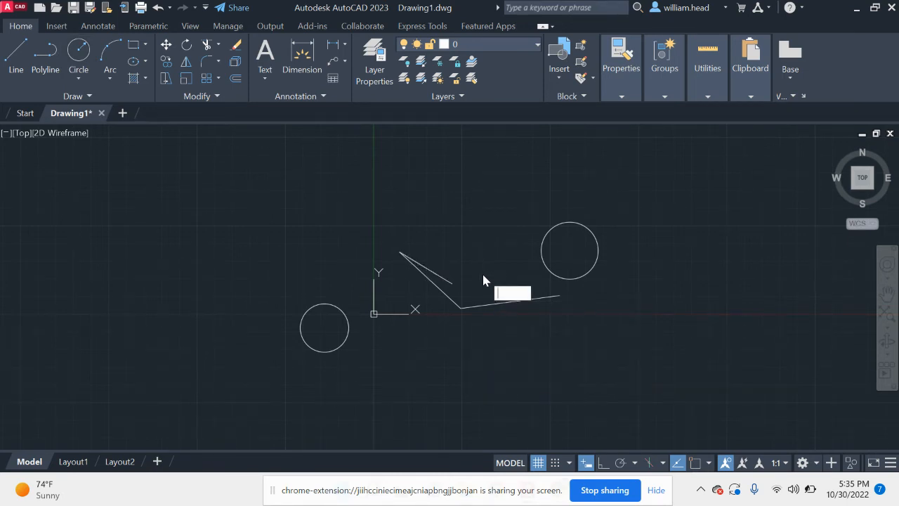
type("L")
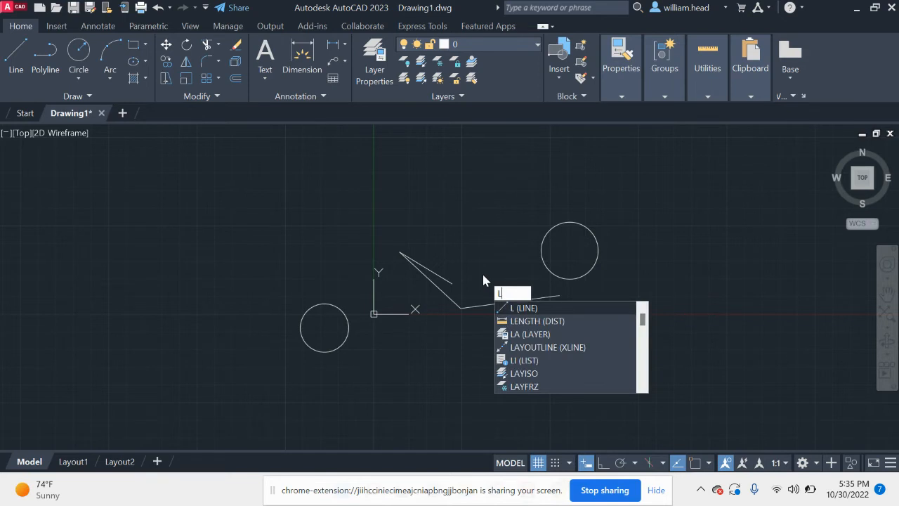
key("Escape")
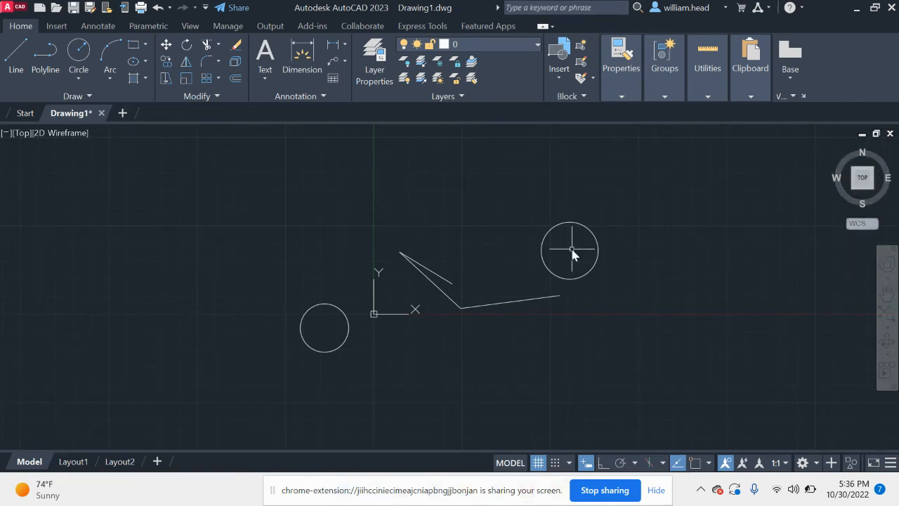
Step: Rotate the Top view 90 degrees clockwise and back, and look at the drawing from the front-left corner before returning to Top
left_click(894, 156)
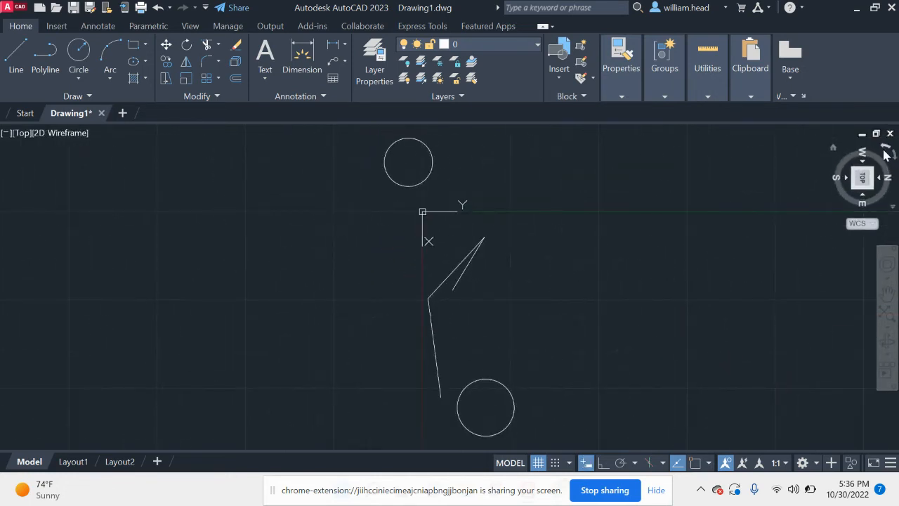
left_click(885, 152)
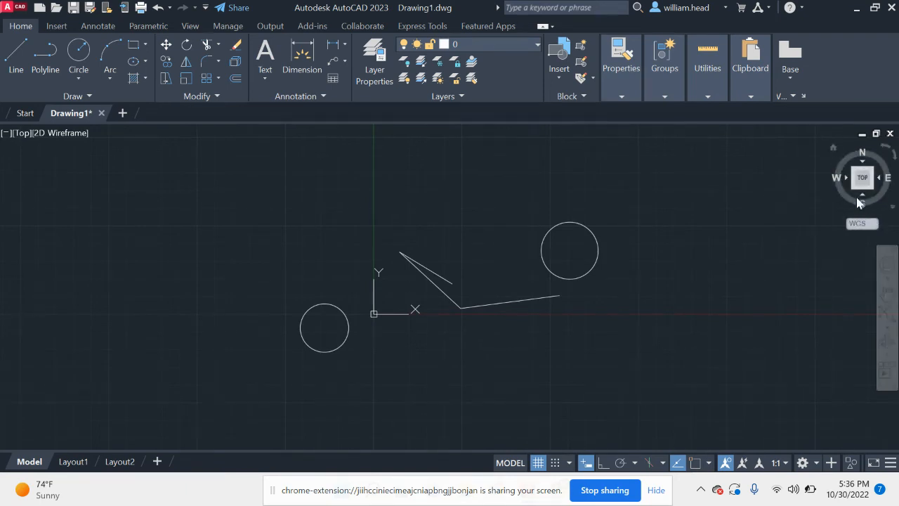
left_click(854, 190)
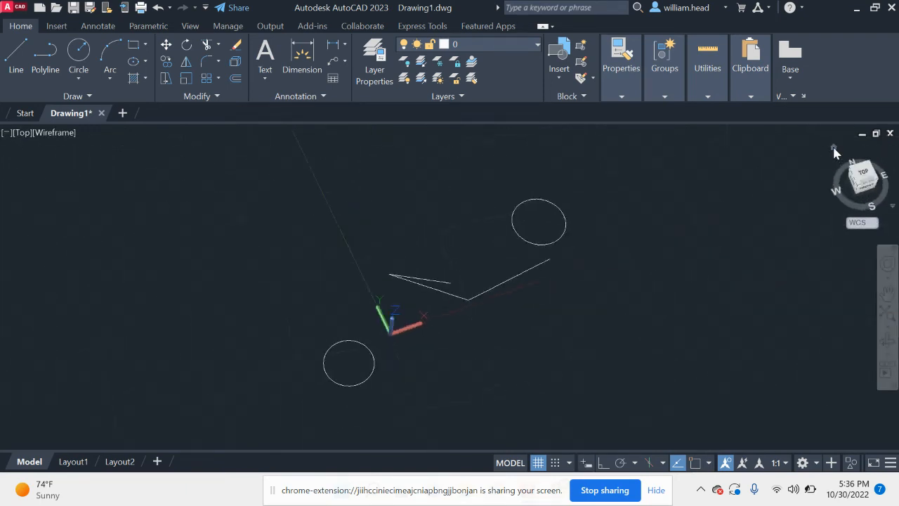
left_click(865, 173)
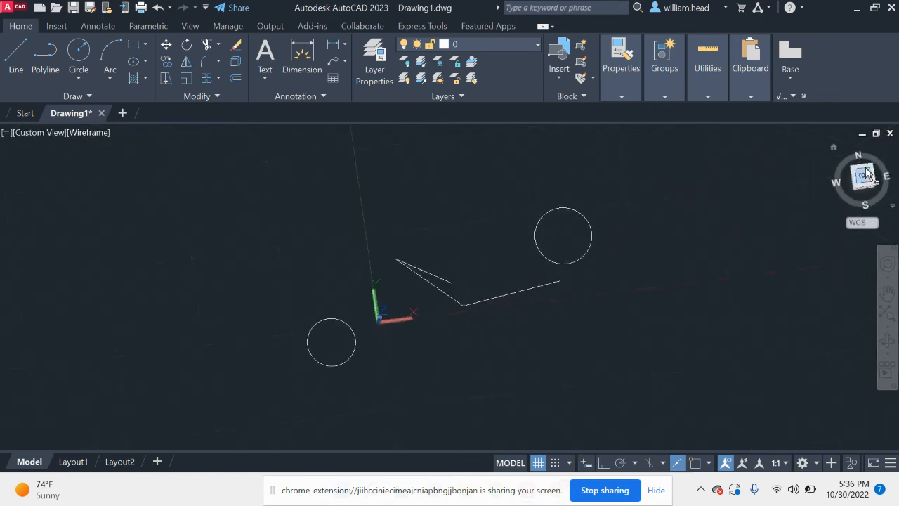
Step: Extrude both circles to a height of 40 in the Home isometric view
left_click(833, 148)
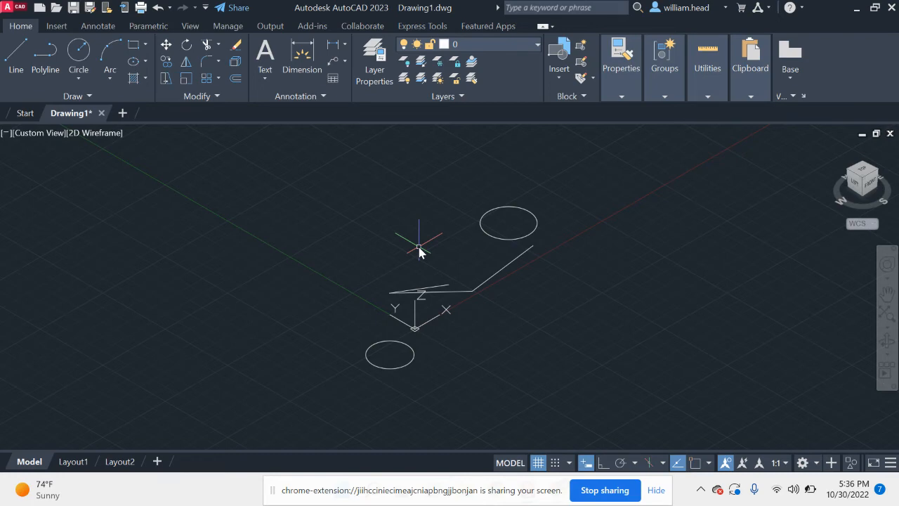
type("extrude")
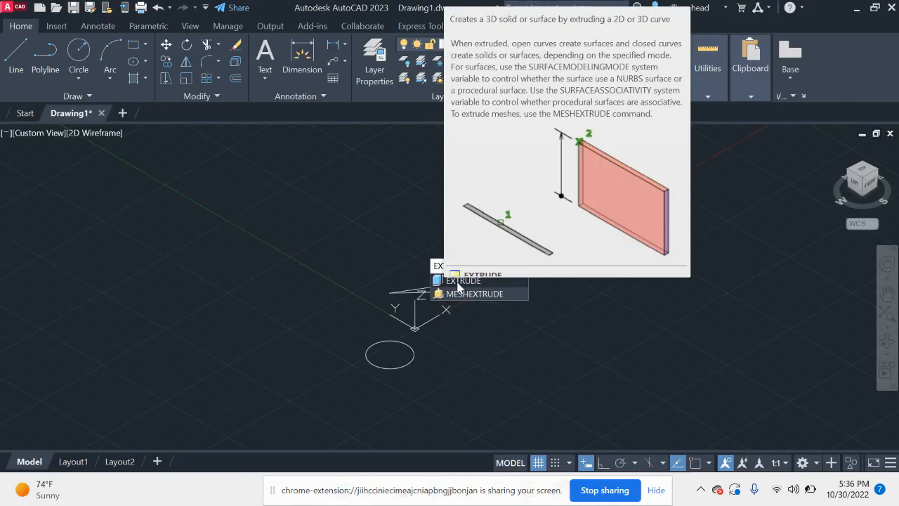
left_click(458, 280)
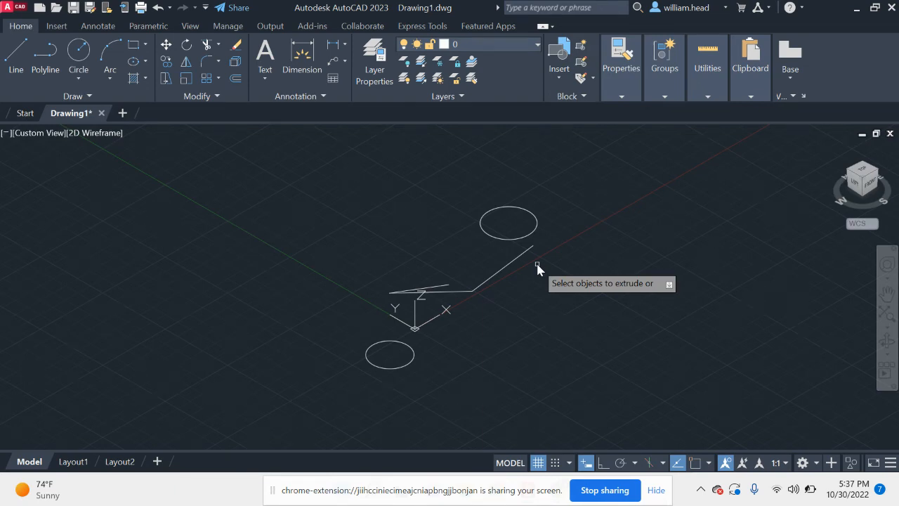
left_click(489, 240)
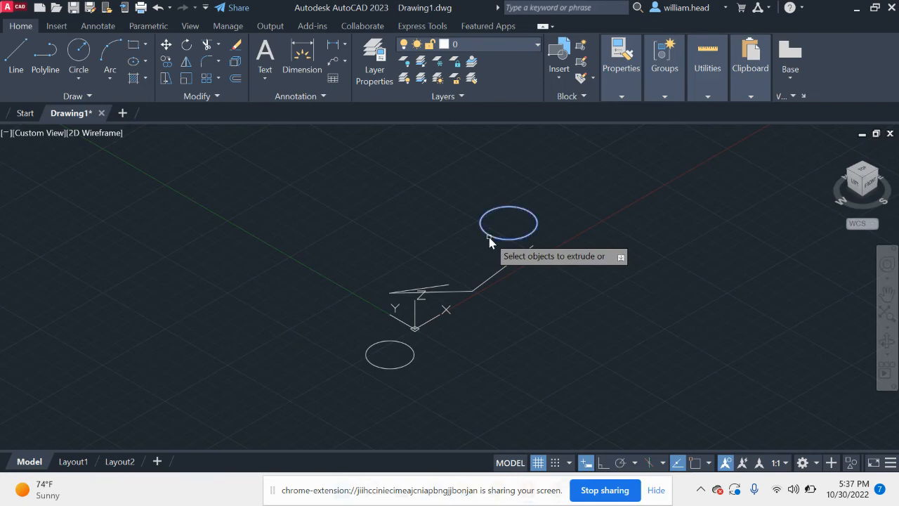
left_click(411, 360)
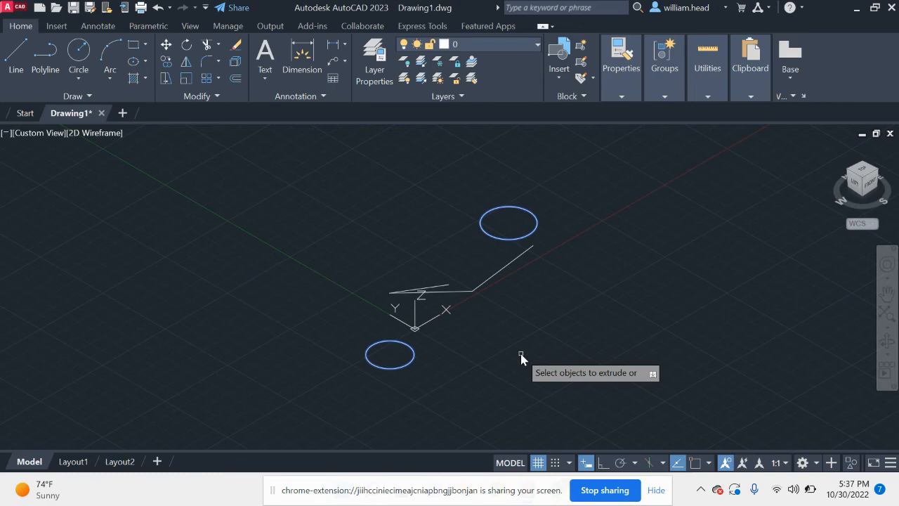
key("Return")
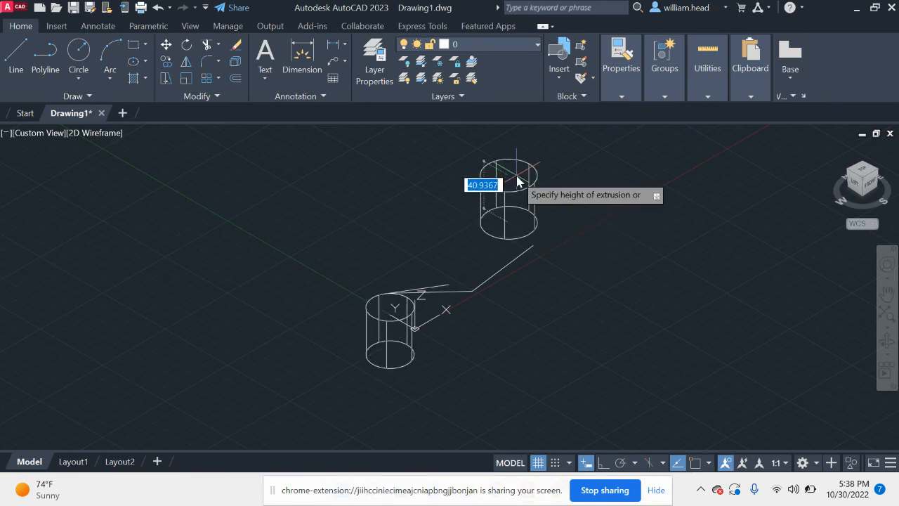
type("40")
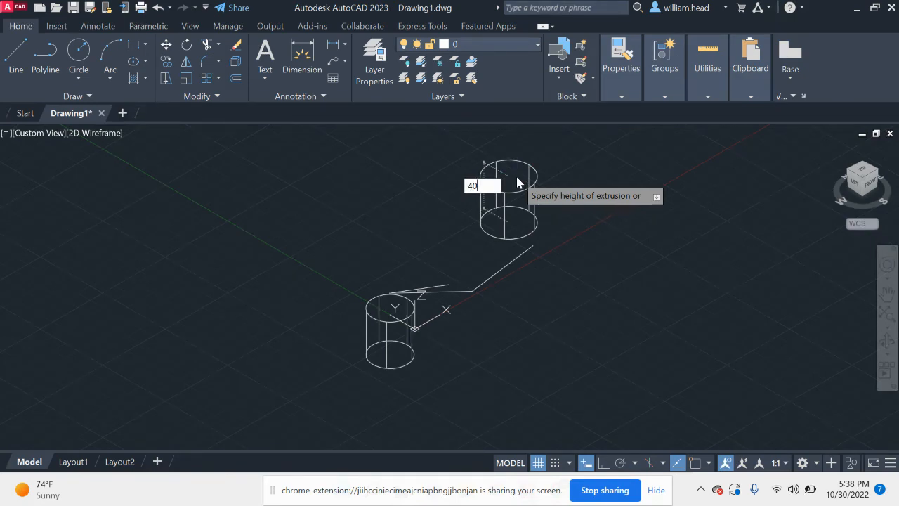
key("Return")
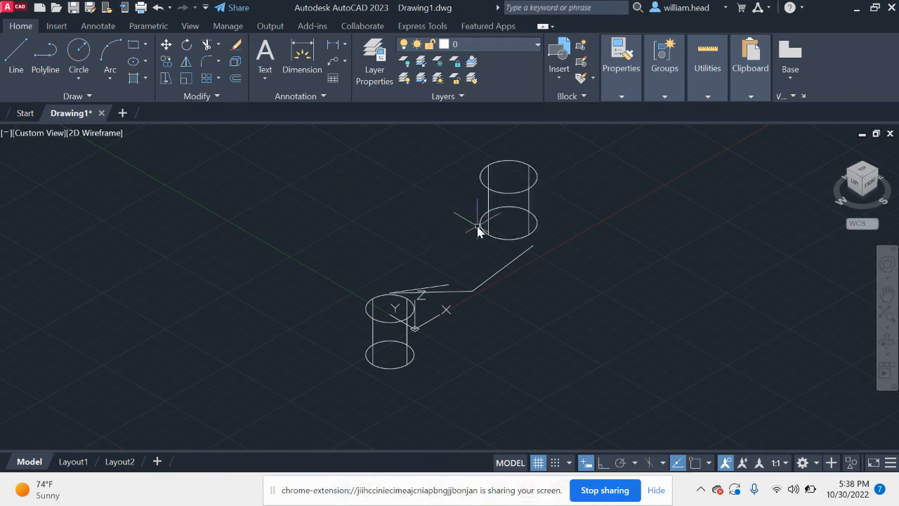
Step: Display the two cylinders in the Realistic, Shaded with edges, Sketchy, X-ray and Conceptual visual styles in turn
left_click(91, 134)
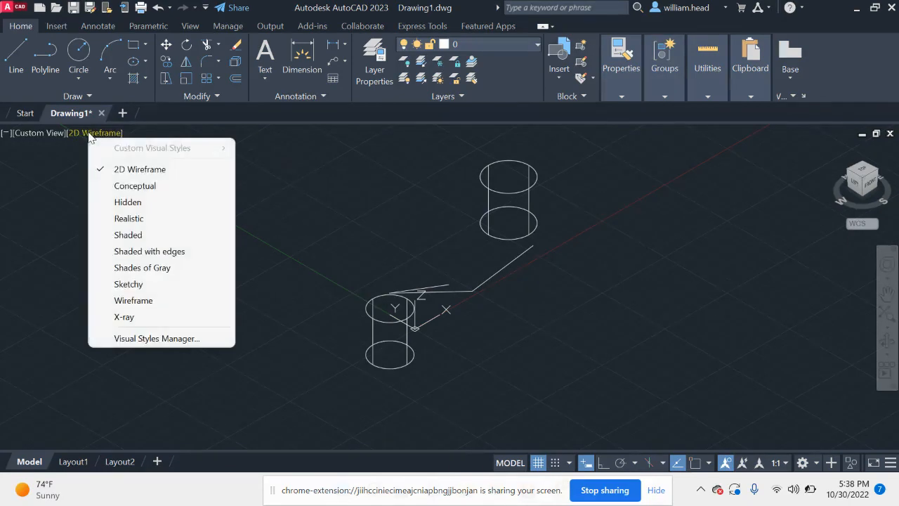
left_click(137, 220)
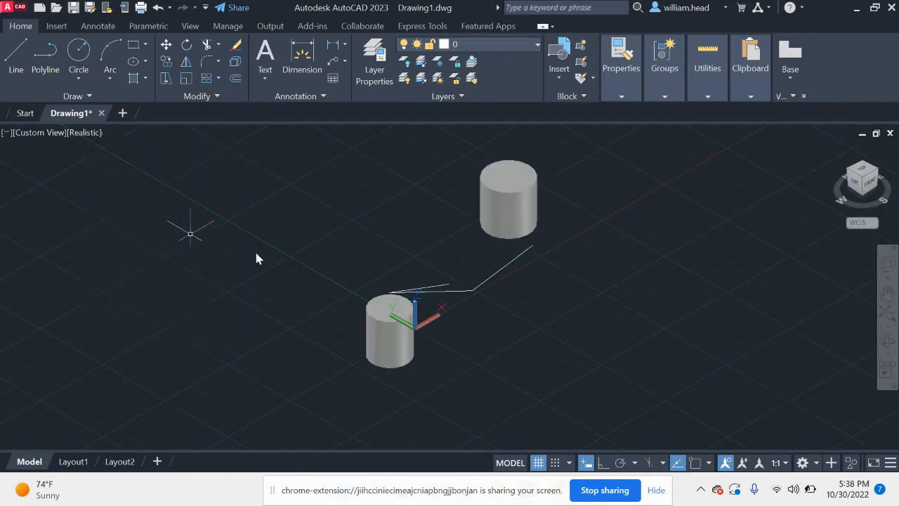
left_click(83, 135)
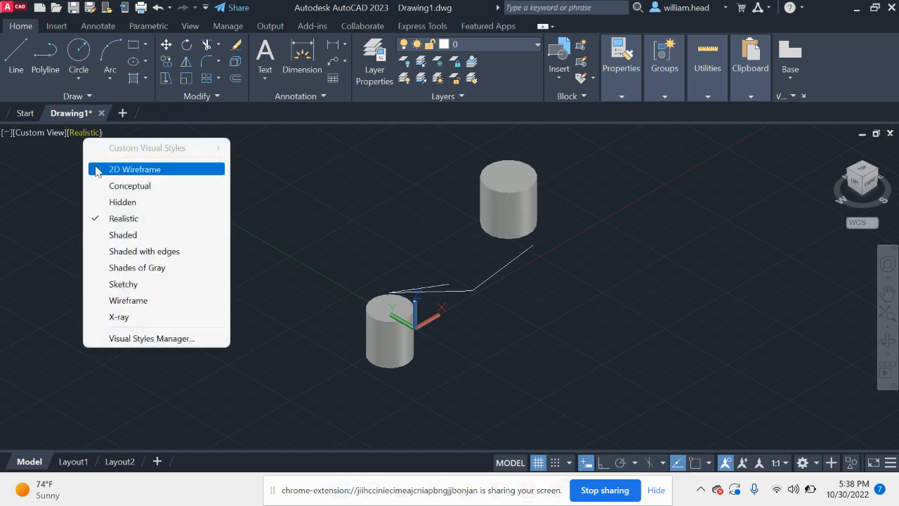
left_click(141, 251)
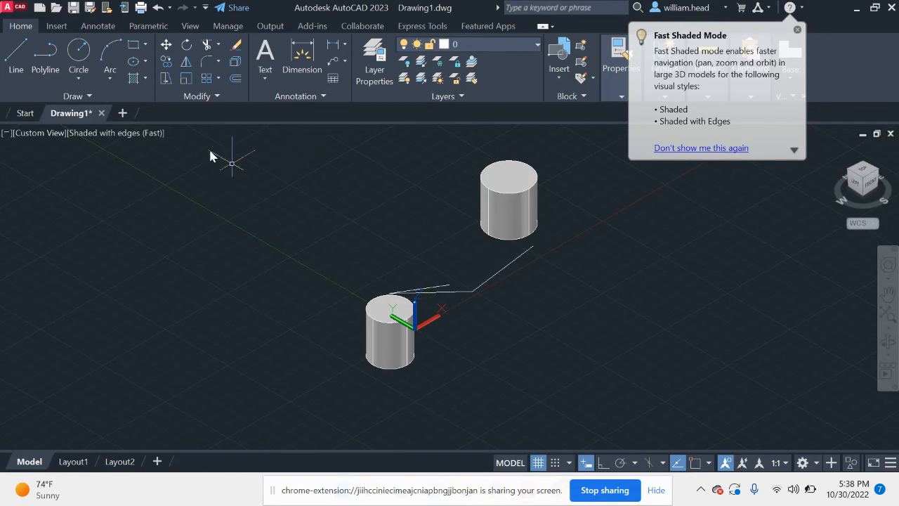
left_click(140, 132)
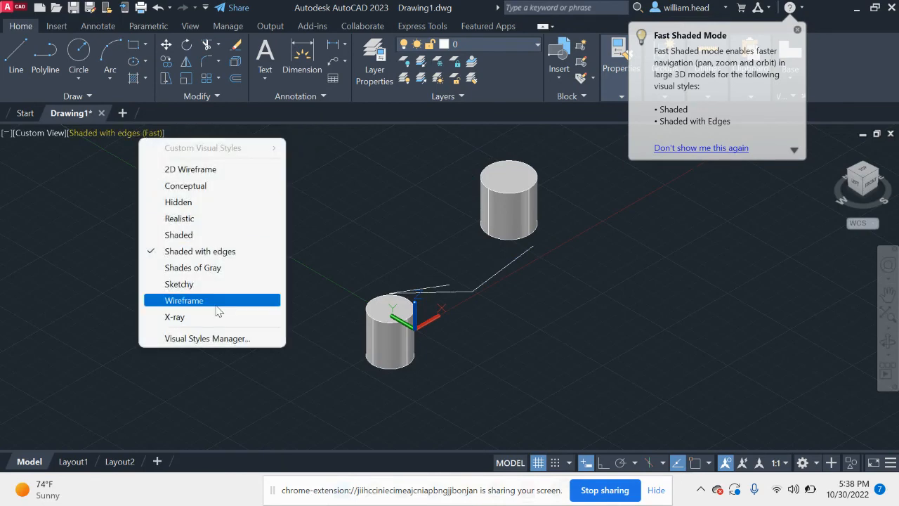
left_click(194, 287)
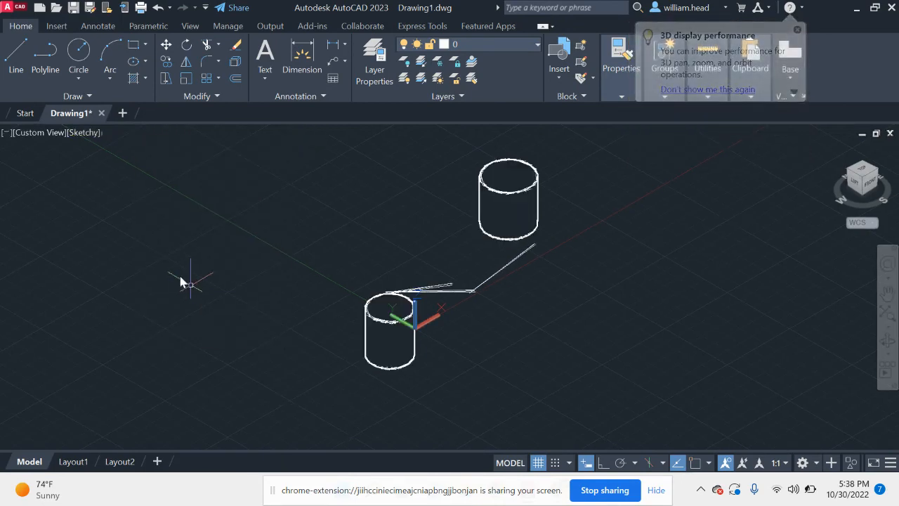
left_click(87, 132)
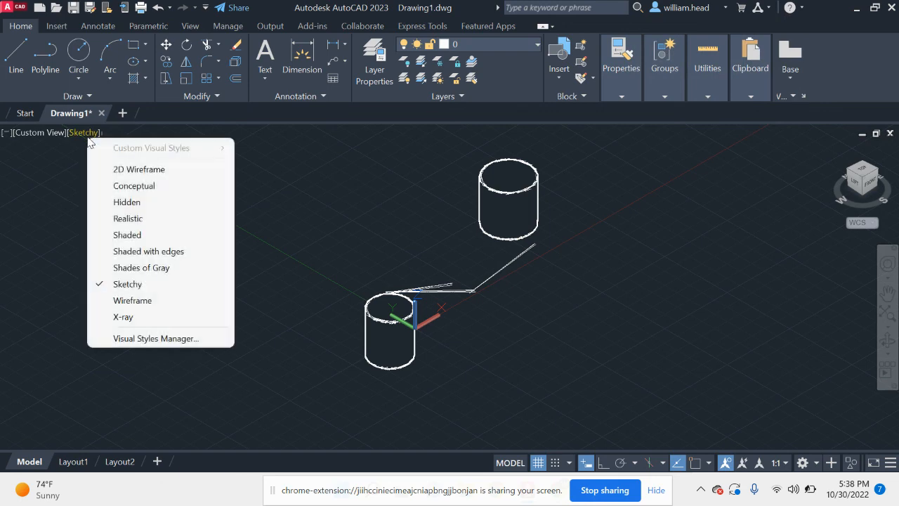
left_click(140, 319)
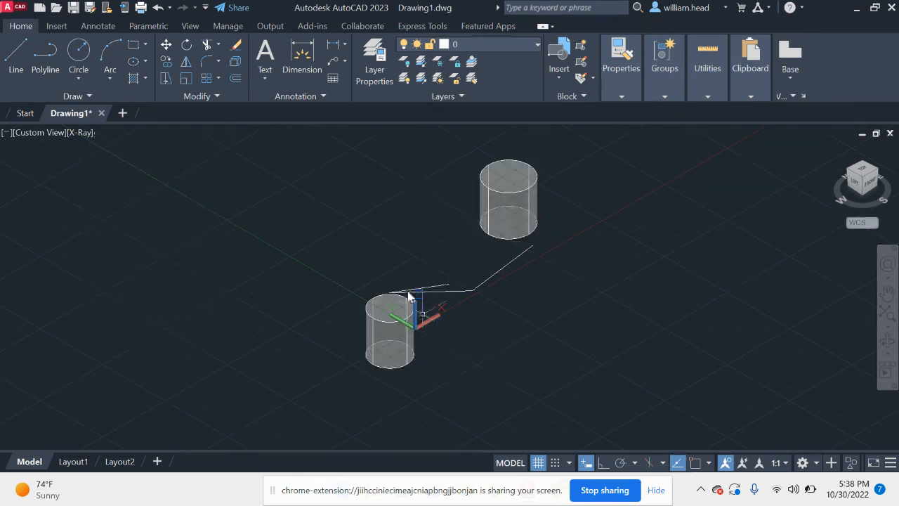
left_click(83, 132)
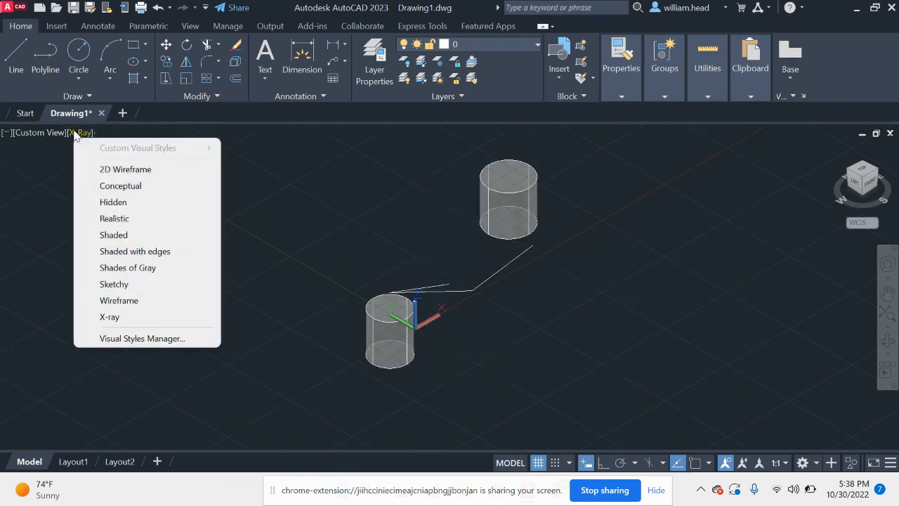
left_click(139, 190)
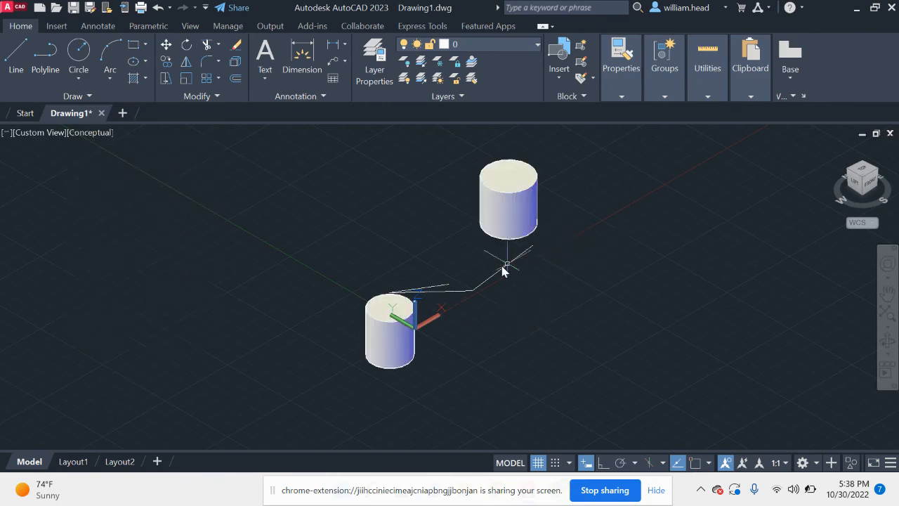
Step: Undo the visual style changes and the extrusion of both circles, and return to the Top view
key("ctrl+z")
key("ctrl+z")
key("ctrl+z")
key("ctrl+z")
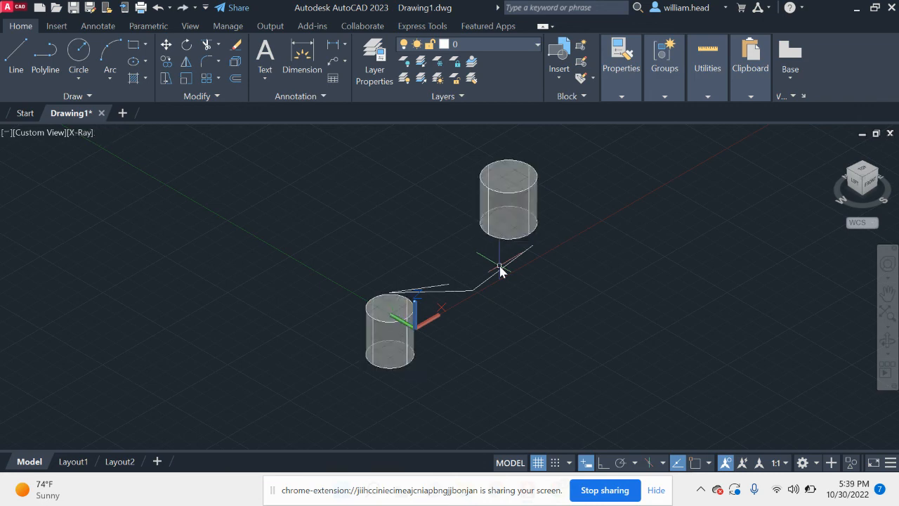
key("ctrl+z")
key("ctrl+z")
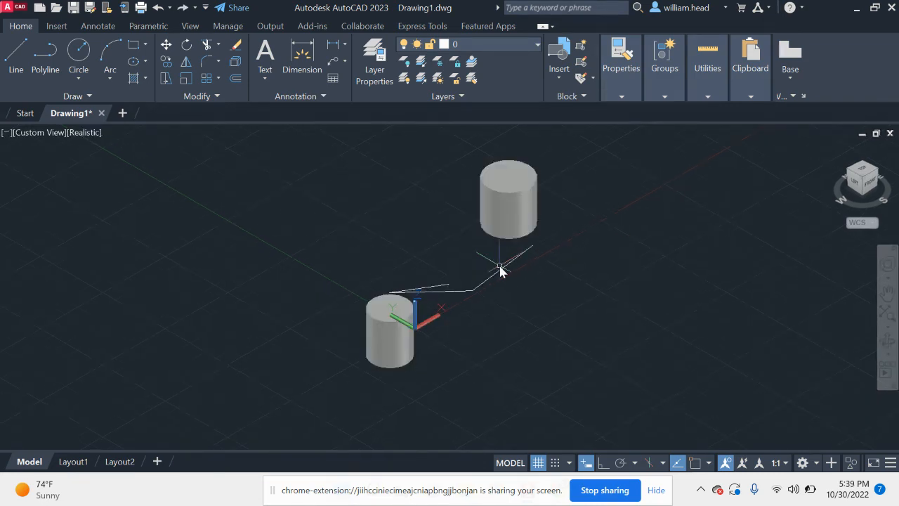
key("ctrl+z")
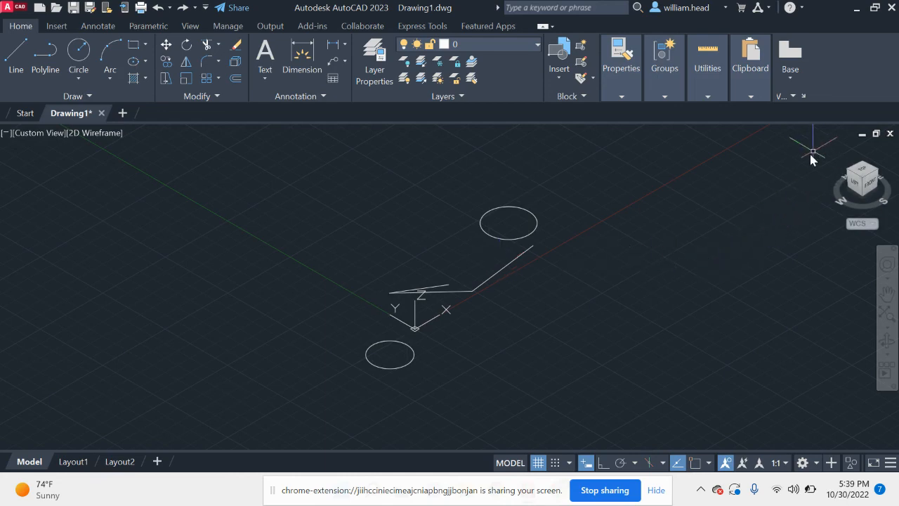
left_click(865, 173)
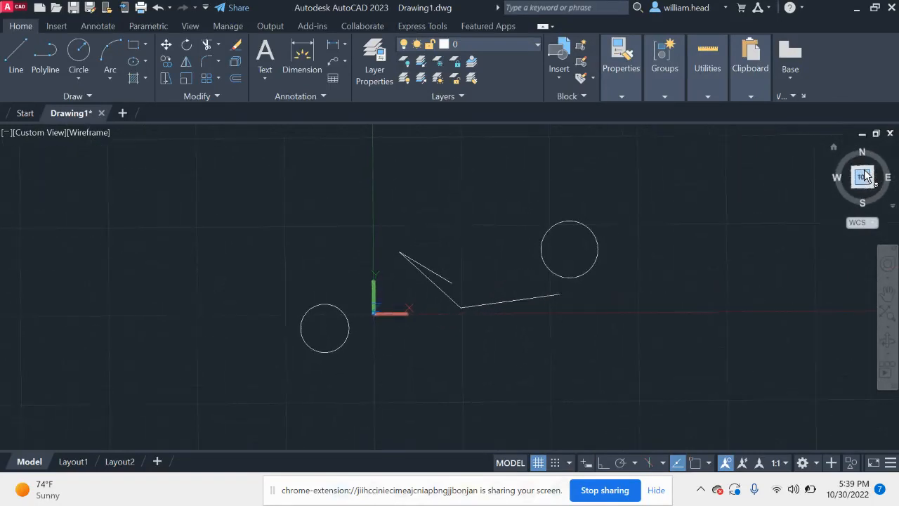